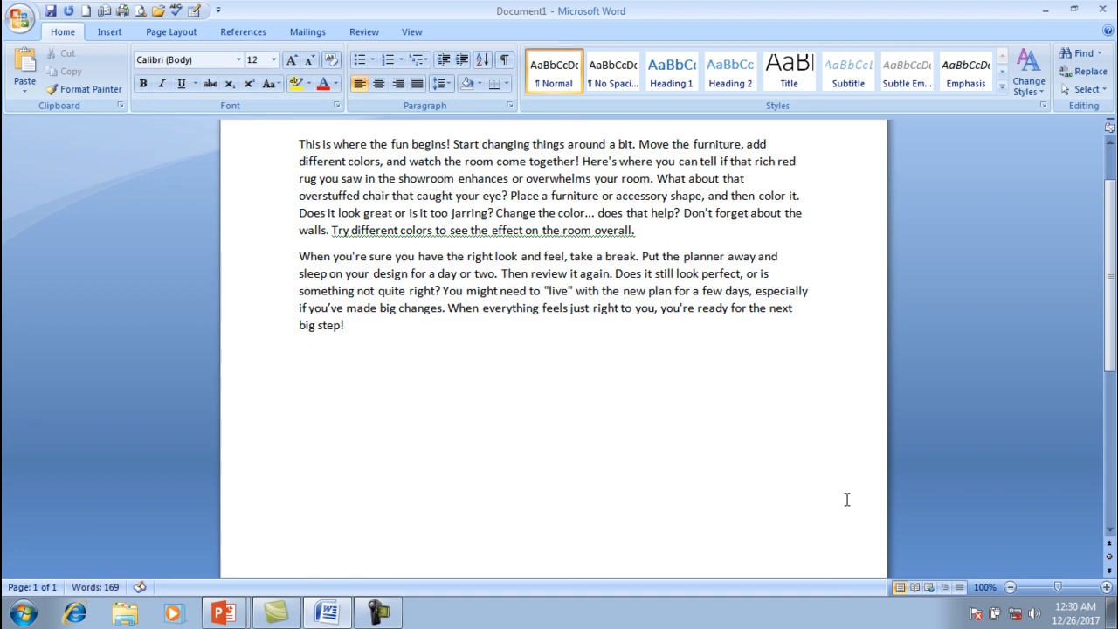
- Change the font of the opening sentence "This is where the fun begins!" to Algerian
left_click_drag(1113, 293, 1113, 225)
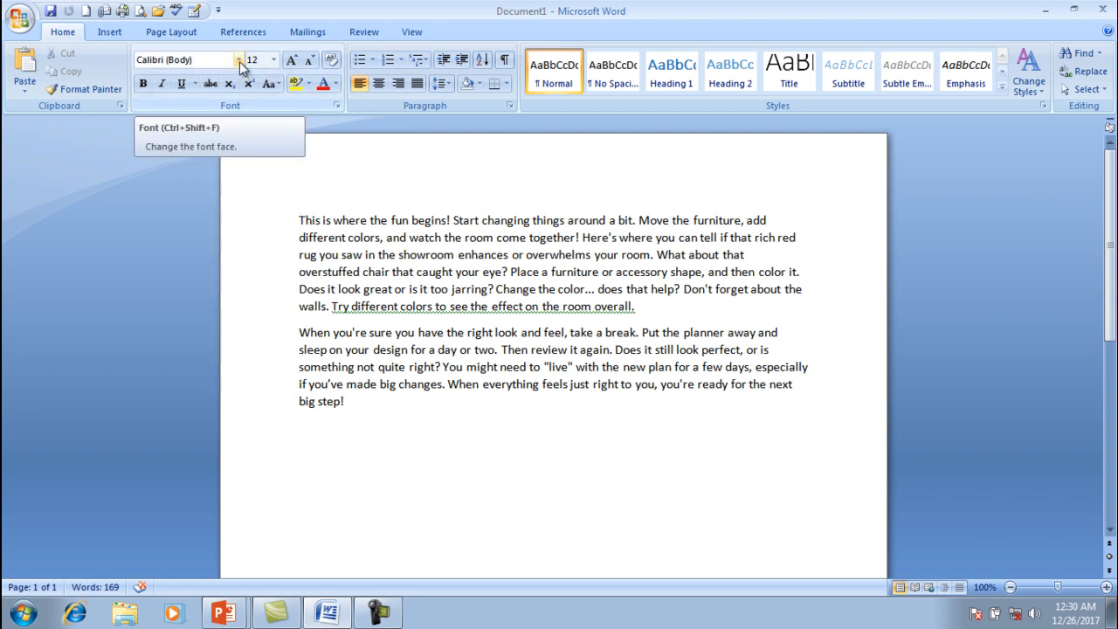
left_click_drag(296, 215, 457, 226)
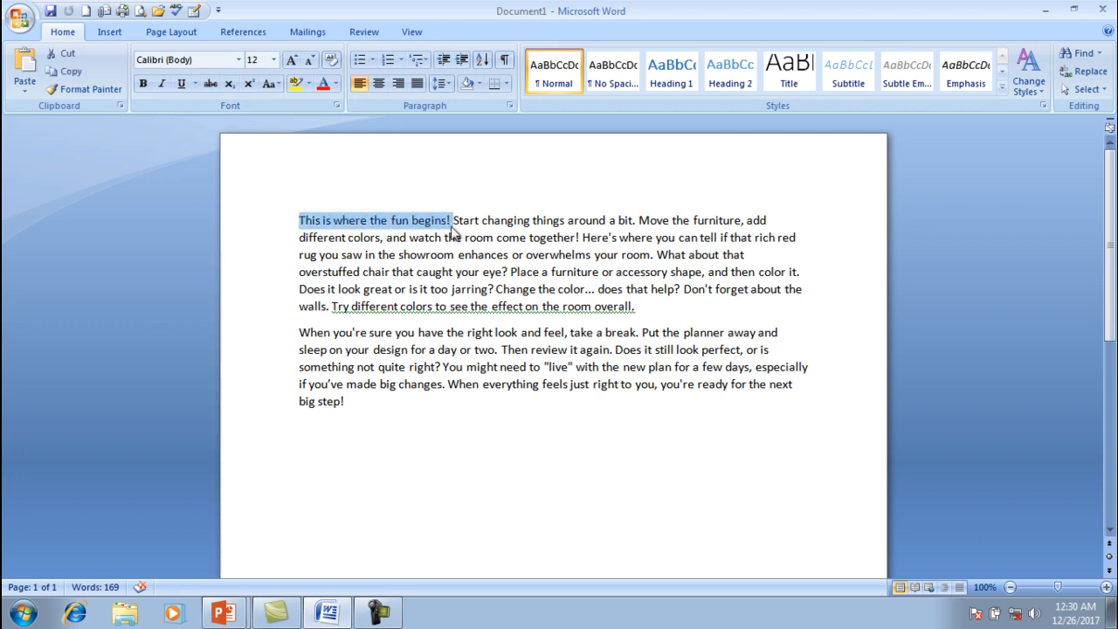
left_click(240, 62)
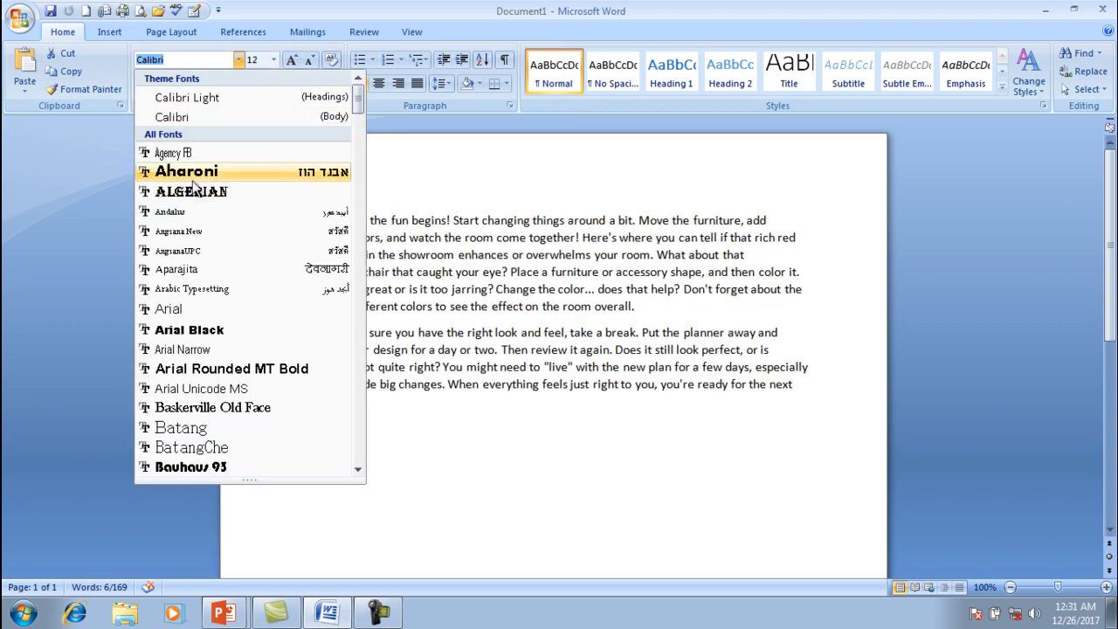
key("Escape")
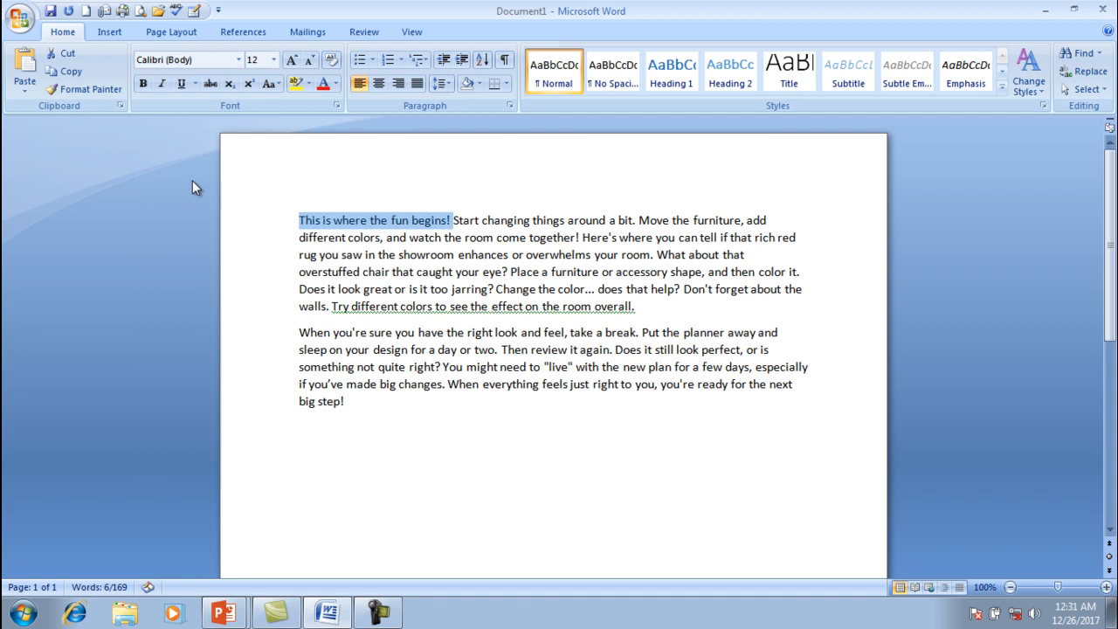
left_click(238, 59)
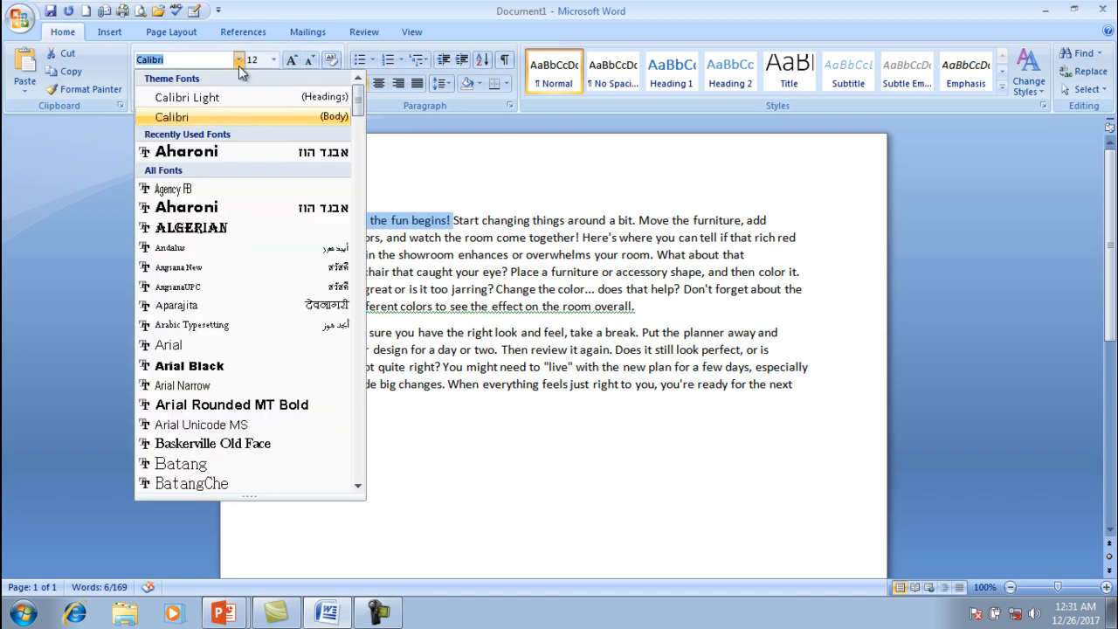
left_click(200, 228)
- Set the opening sentence's font size to 18, then grow and shrink it stepwise to end at 20
left_click(273, 60)
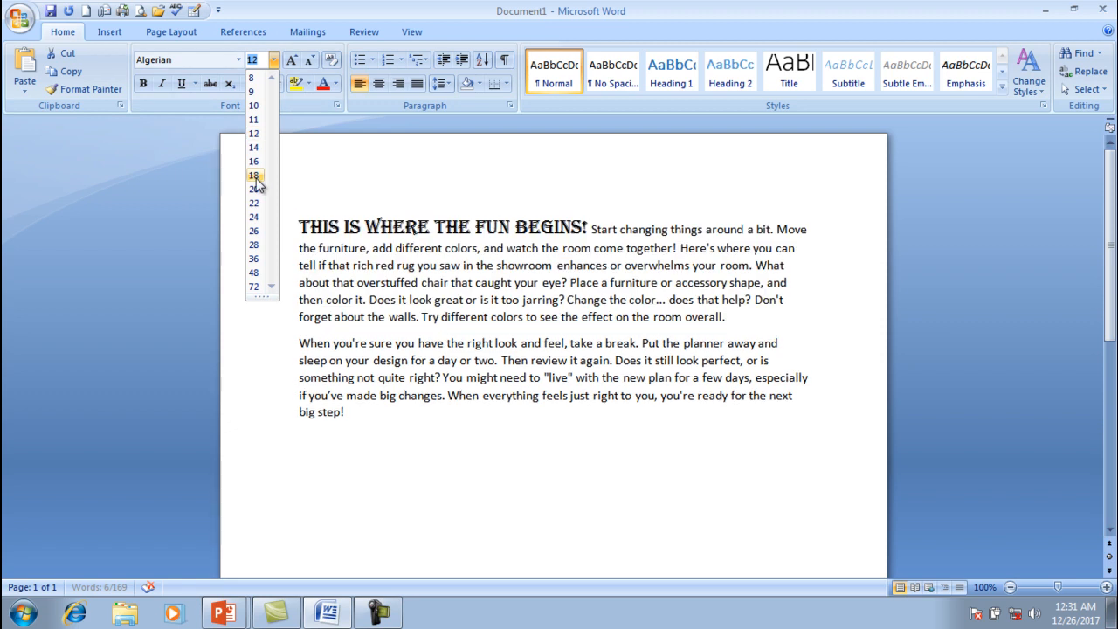
left_click(254, 176)
left_click(293, 62)
left_click(293, 62)
left_click(292, 62)
left_click(293, 62)
left_click(309, 62)
left_click(309, 62)
left_click(309, 62)
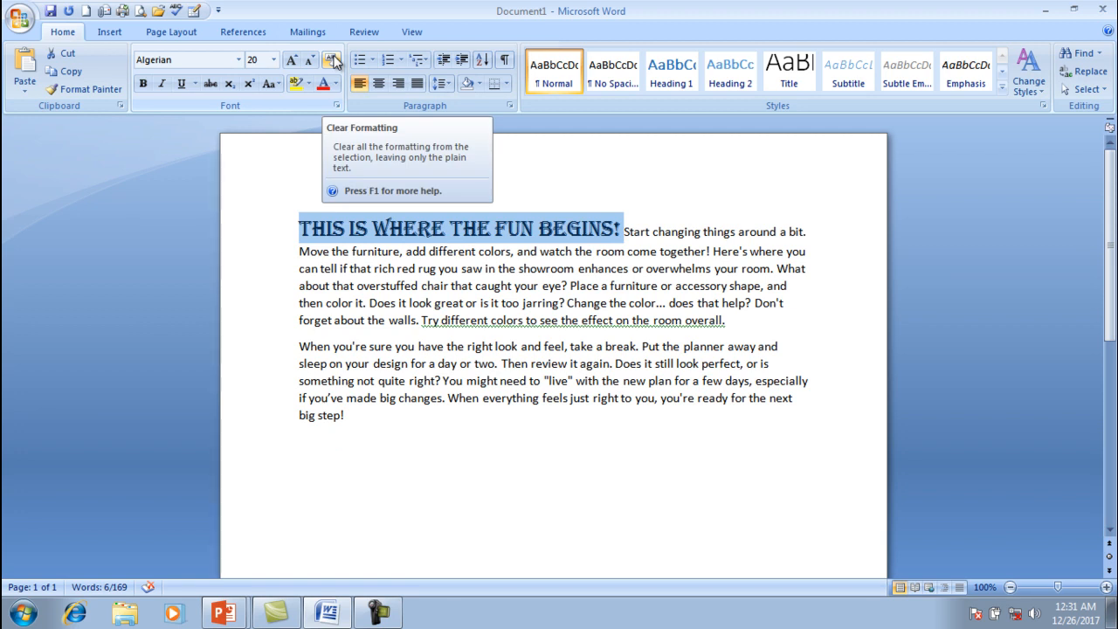
- Clear all formatting from the opening sentence and add an extra space after its exclamation mark
left_click(333, 62)
left_click(410, 164)
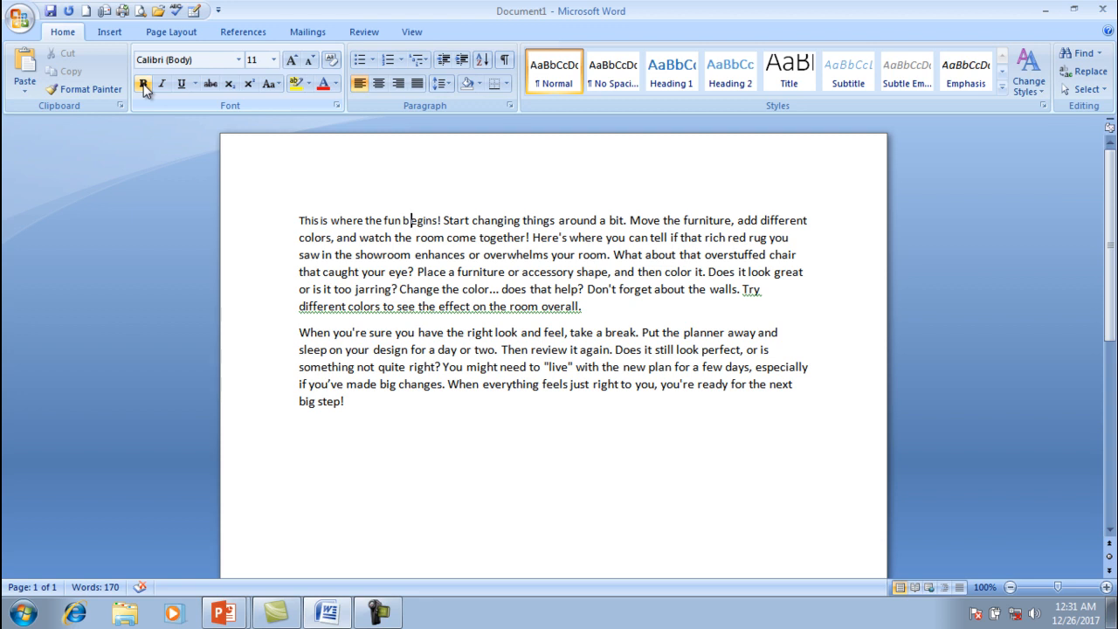
key("BackSpace")
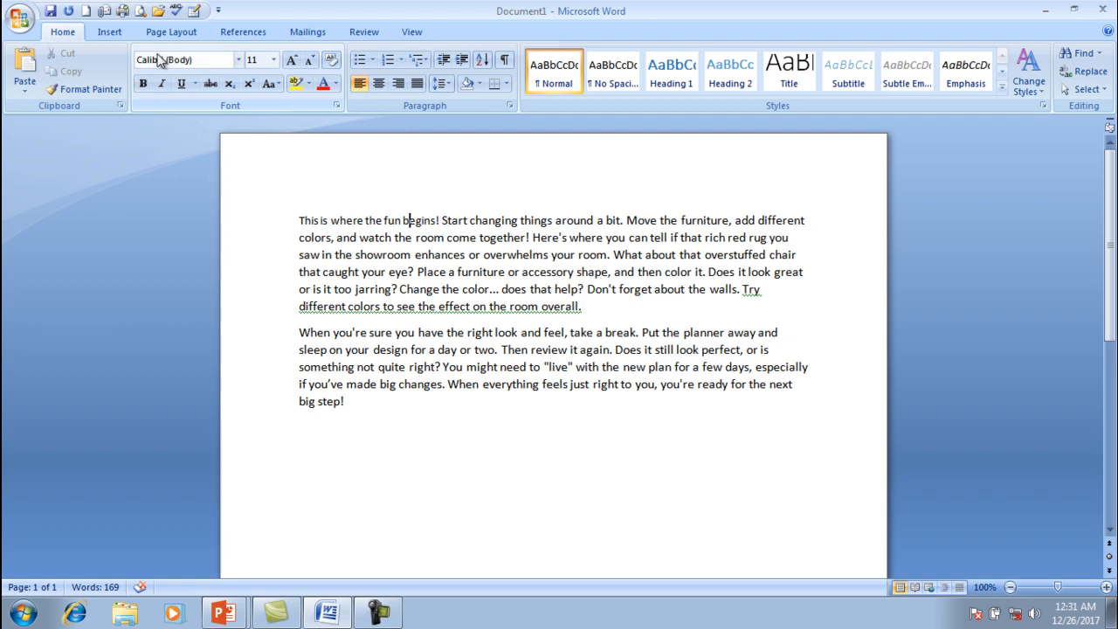
left_click(441, 219)
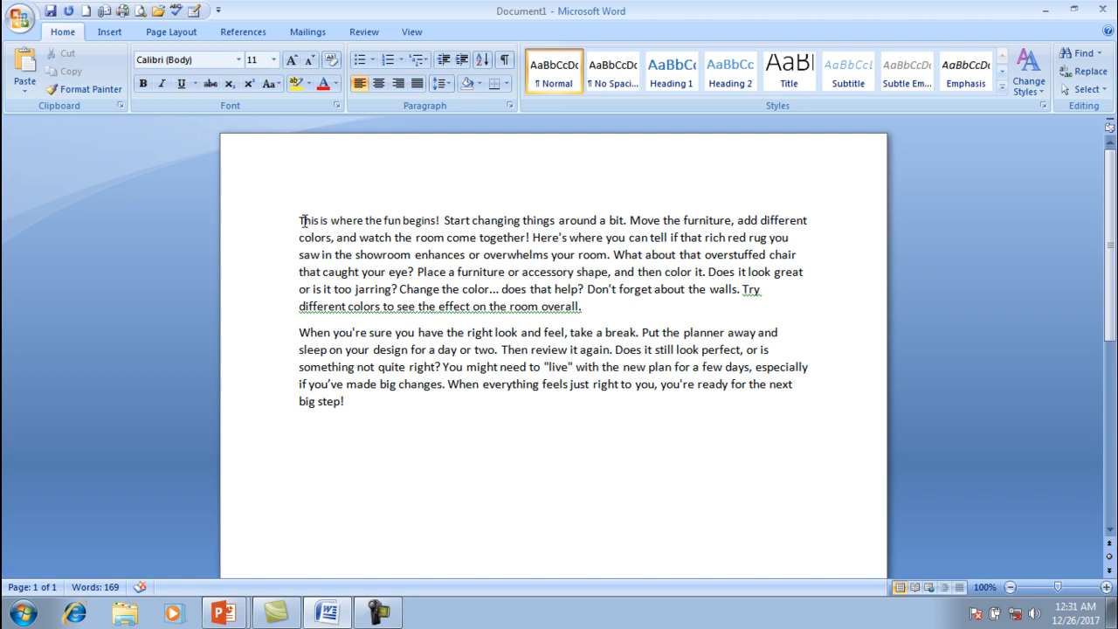
- Make the opening sentence "This is where the fun begins!" bold
left_click_drag(299, 220, 445, 220)
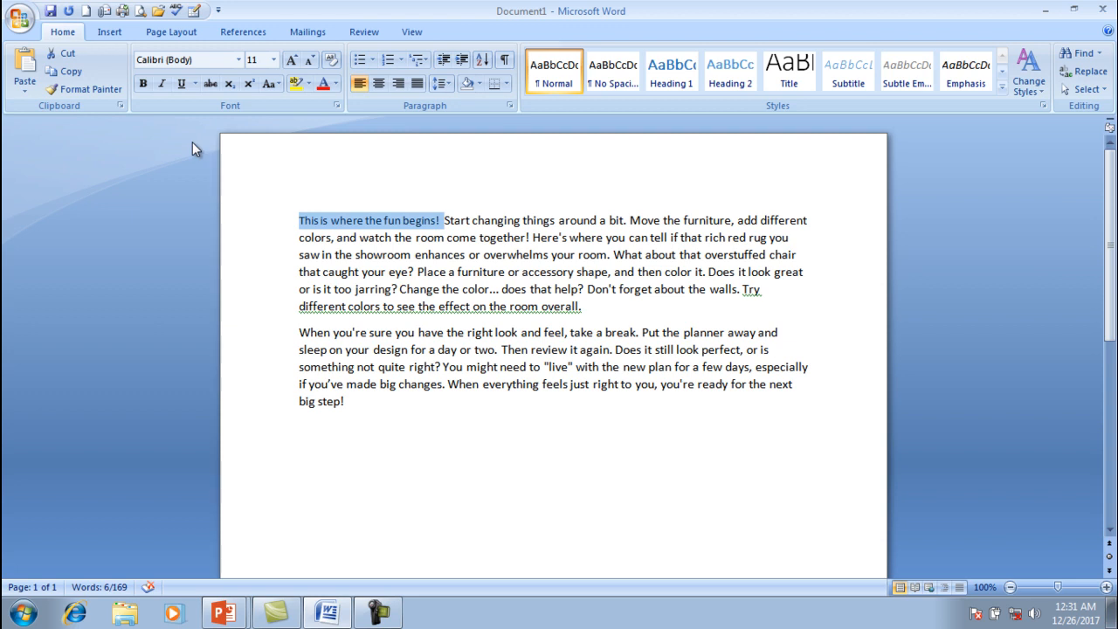
left_click(146, 89)
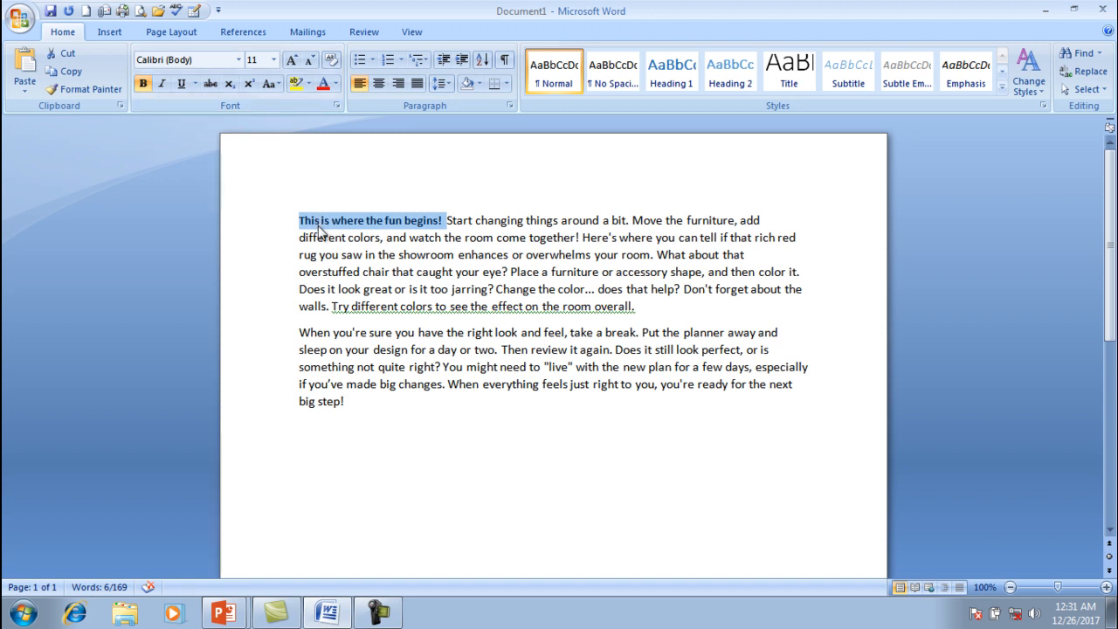
left_click(391, 253)
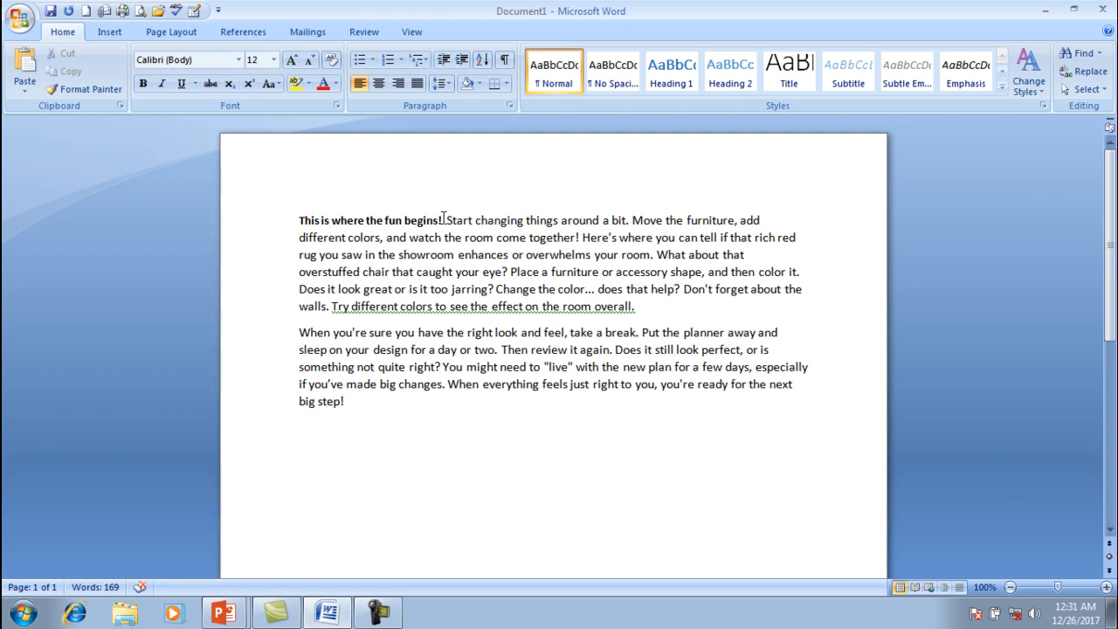
- Remove the bold formatting from the opening sentence "This is where the fun begins!"
left_click_drag(443, 219, 308, 222)
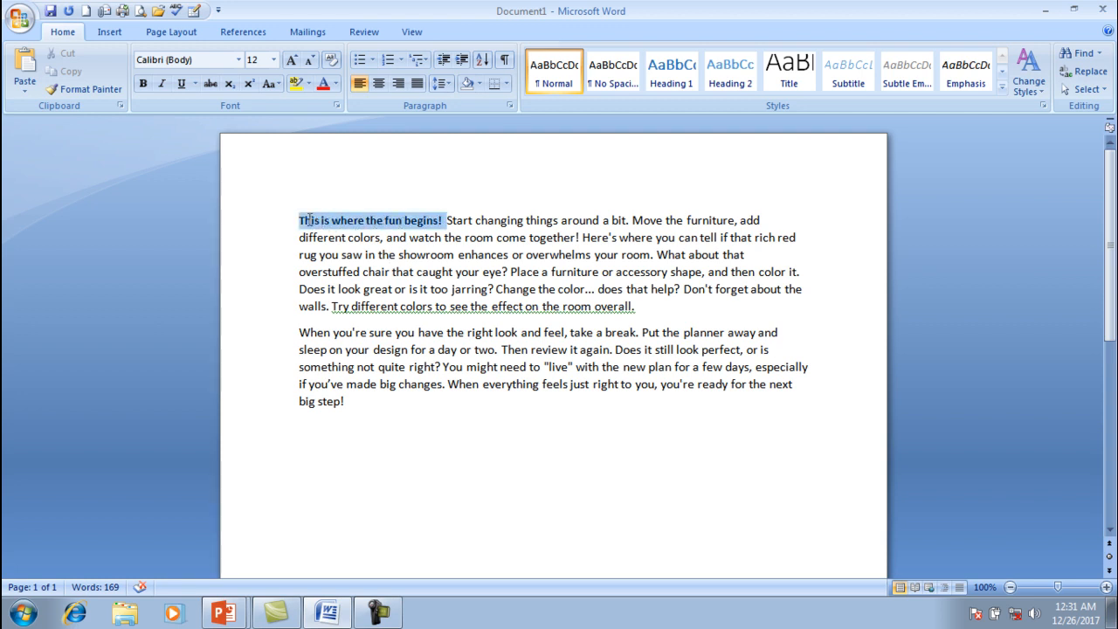
left_click(143, 85)
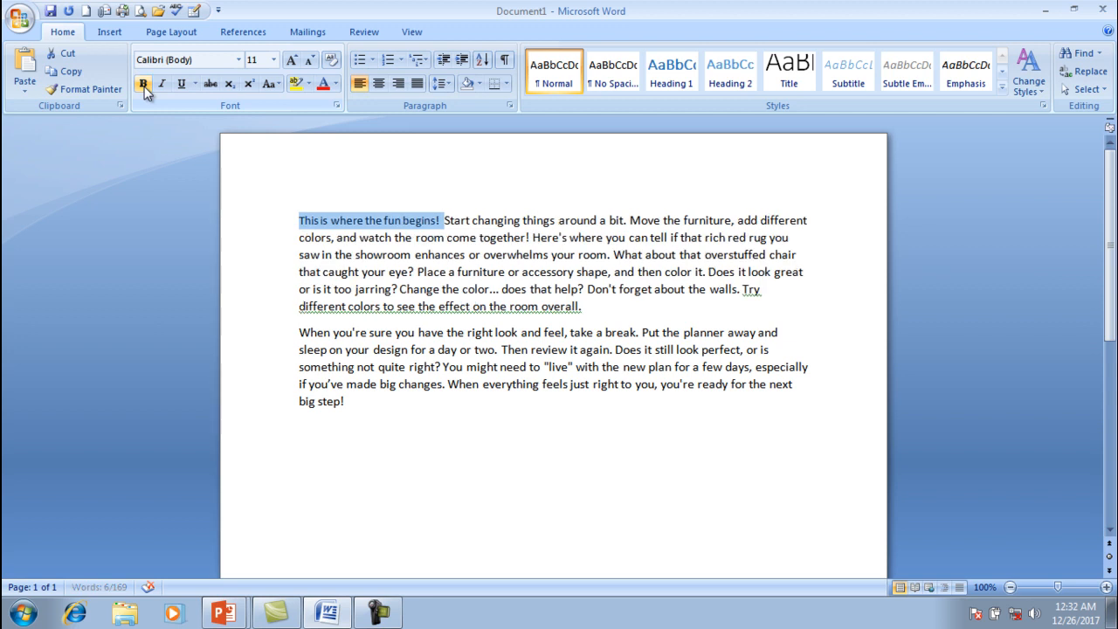
left_click(283, 227)
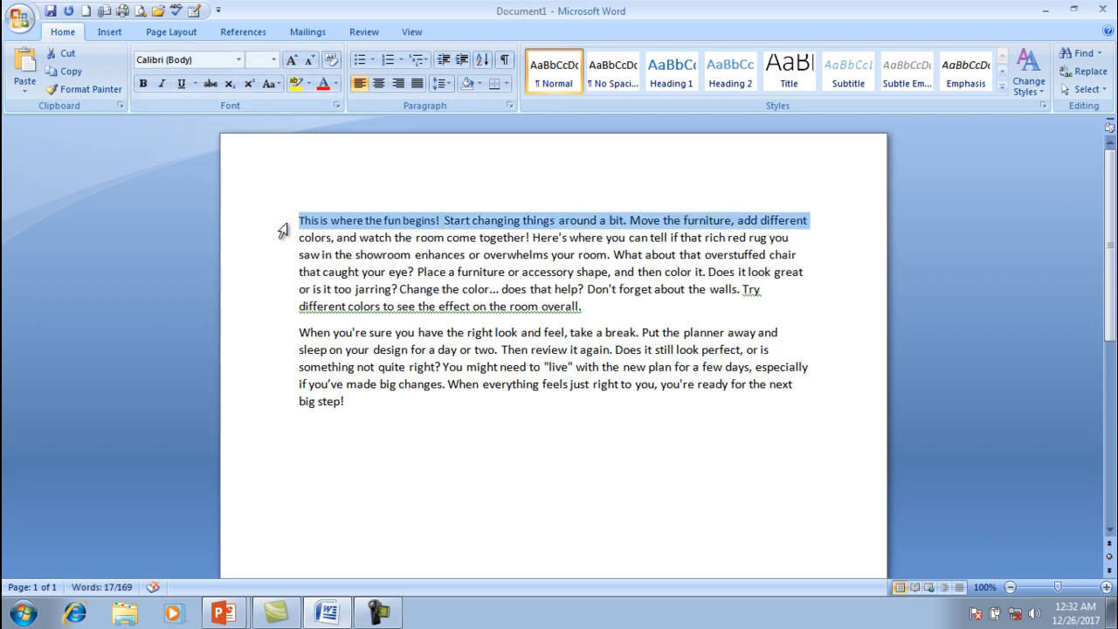
left_click(452, 218)
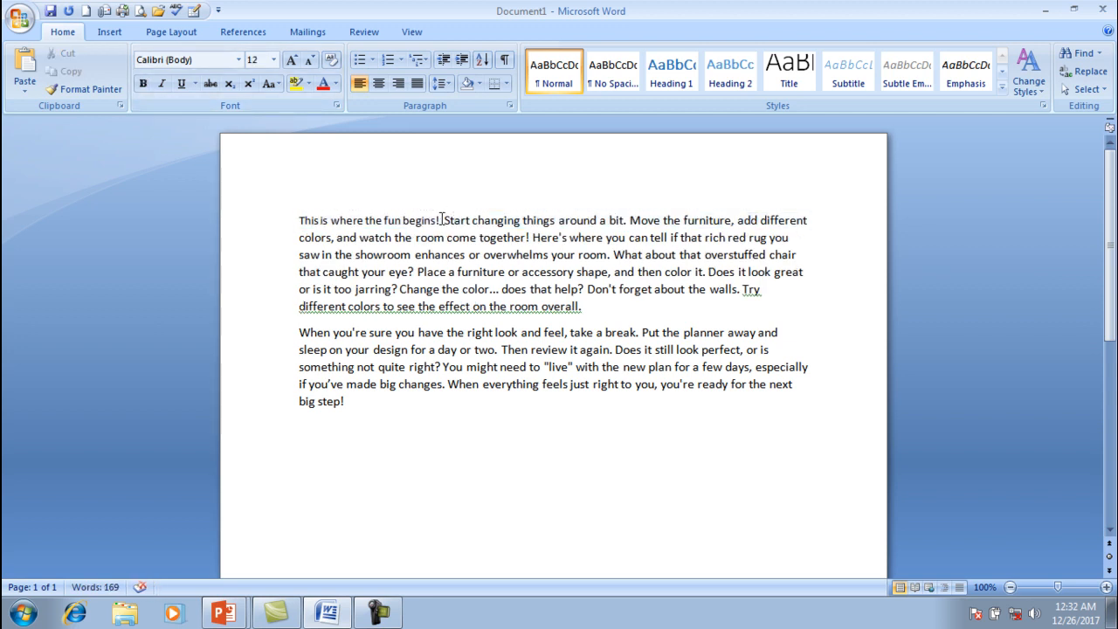
- Italicize the second sentence of the first paragraph, "Start changing things around a bit."
left_click_drag(446, 220, 627, 225)
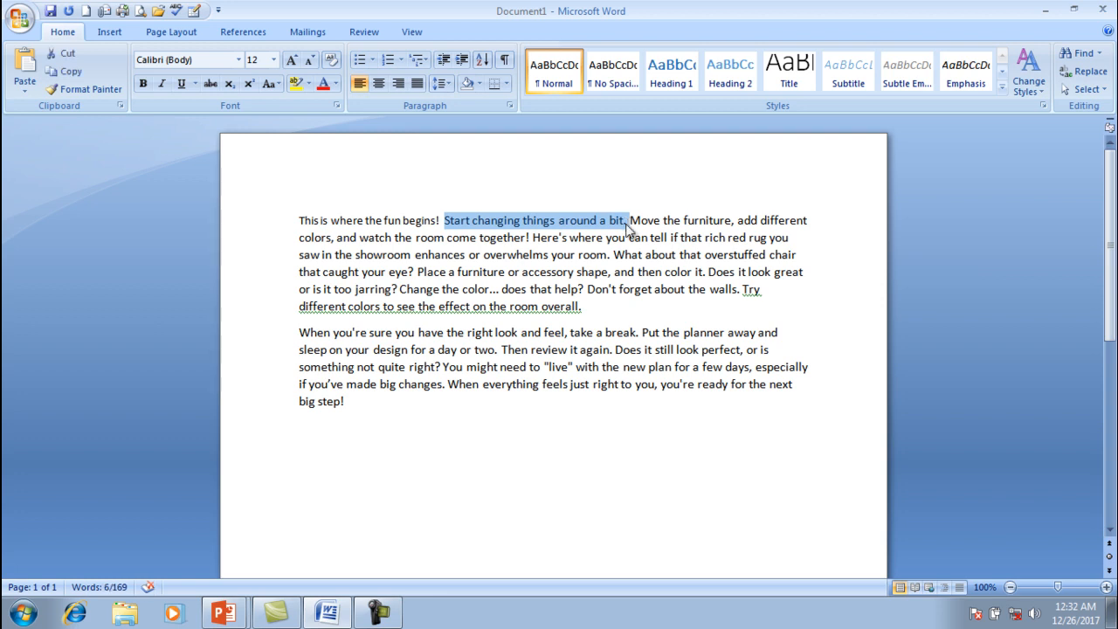
left_click(164, 85)
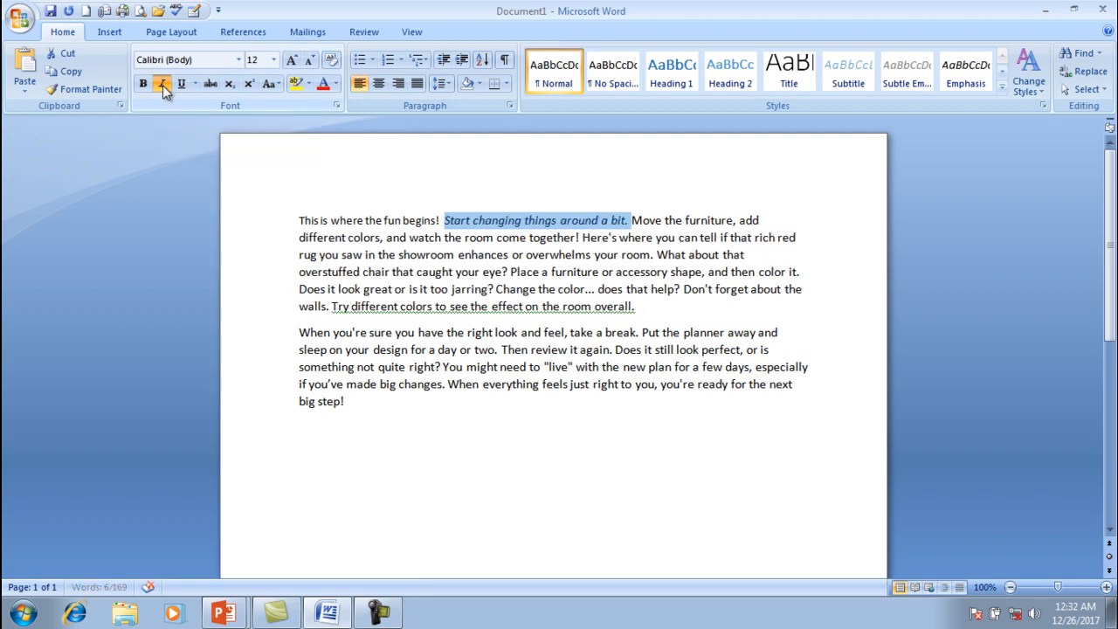
left_click(616, 224)
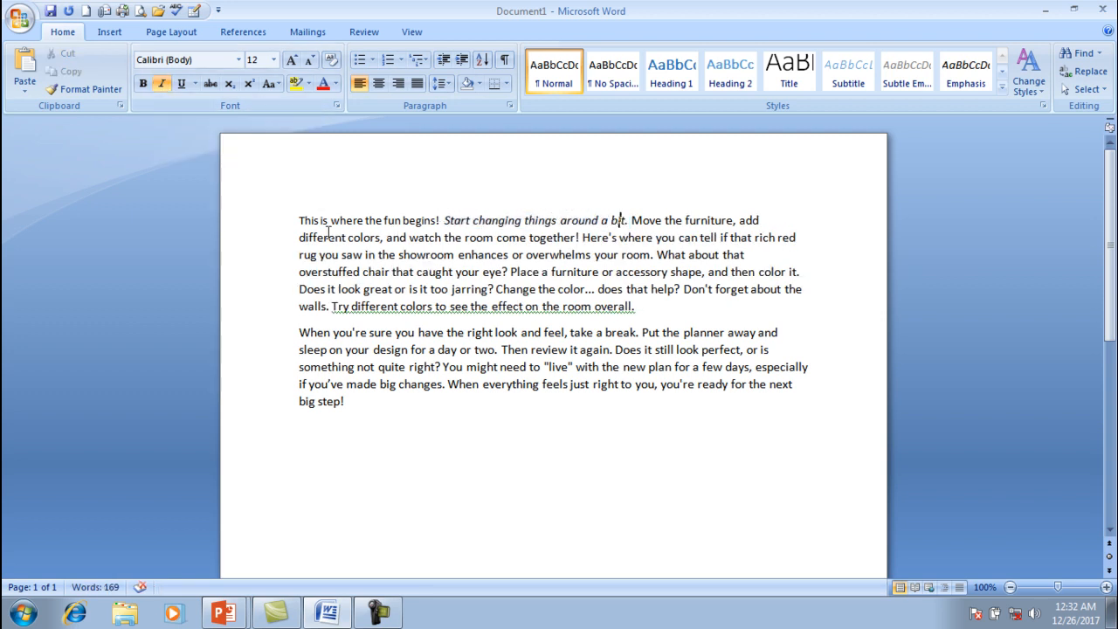
- Set the font size of the entire first paragraph to 16
left_click_drag(298, 221, 639, 317)
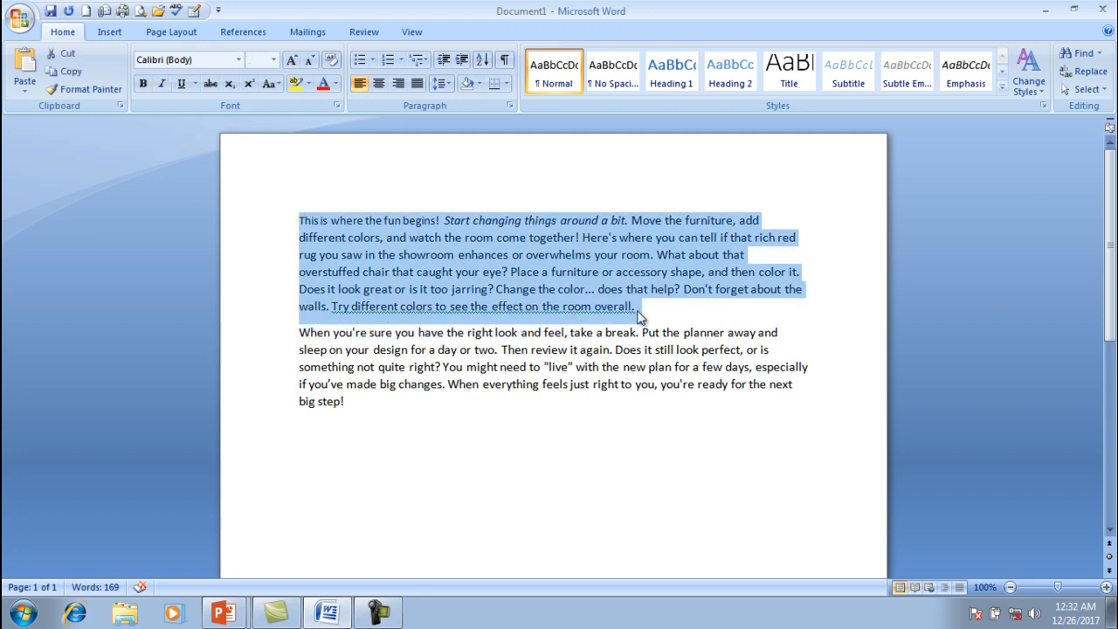
left_click(273, 60)
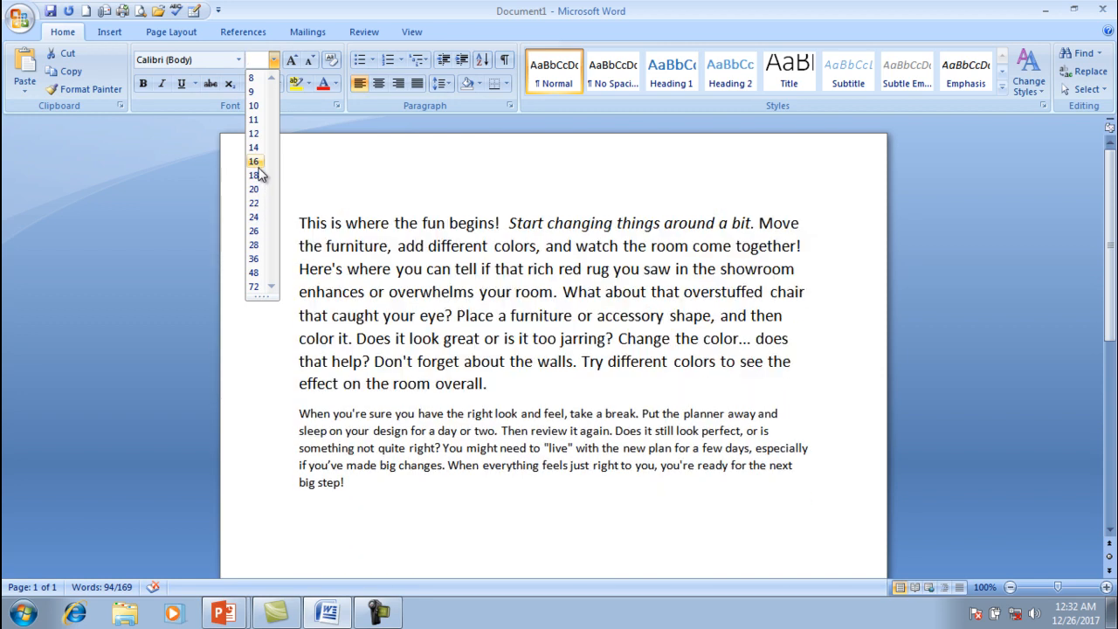
left_click(255, 162)
left_click(582, 159)
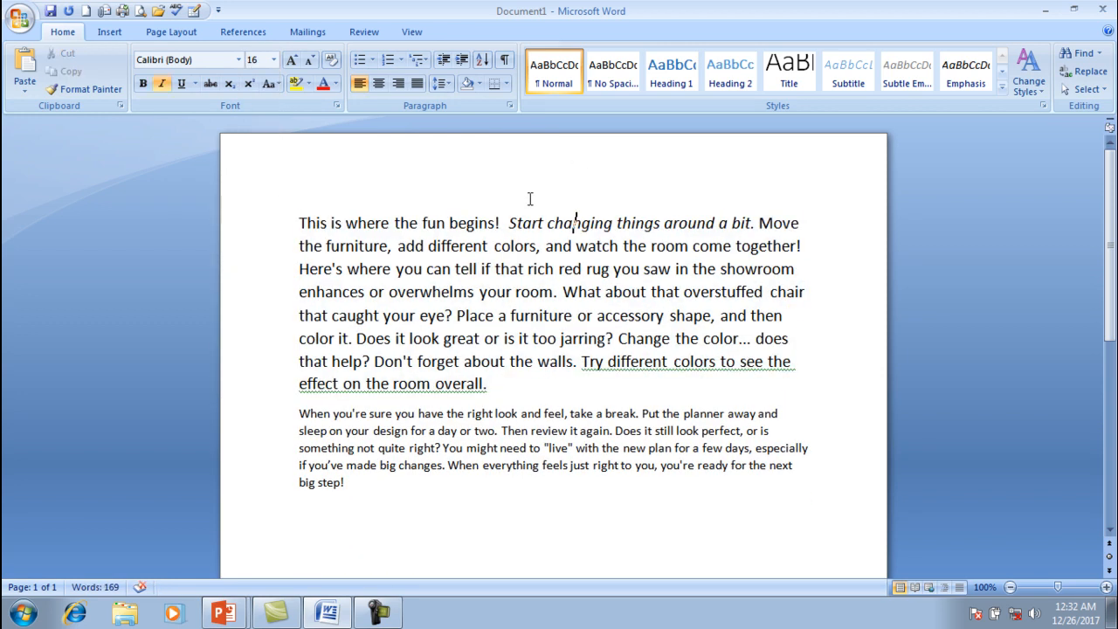
- Toggle italics repeatedly on the sentence "Start changing things around a bit." and leave them switched off
left_click(508, 223)
left_click_drag(508, 223, 757, 224)
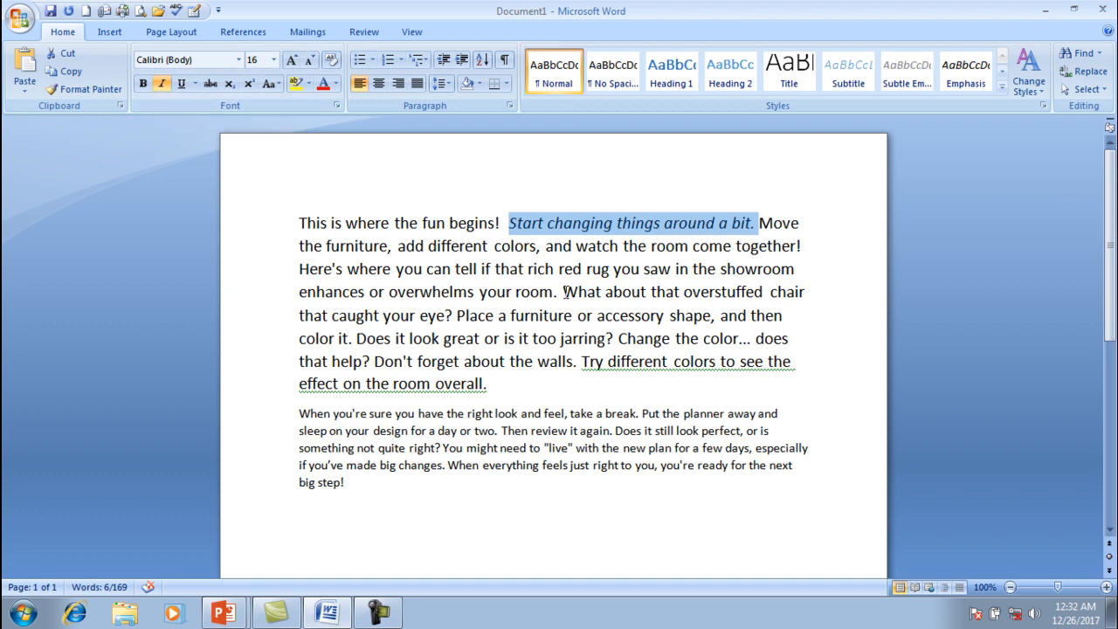
left_click(167, 81)
left_click(167, 82)
left_click(167, 82)
left_click(167, 83)
left_click(168, 83)
left_click(168, 83)
left_click(168, 82)
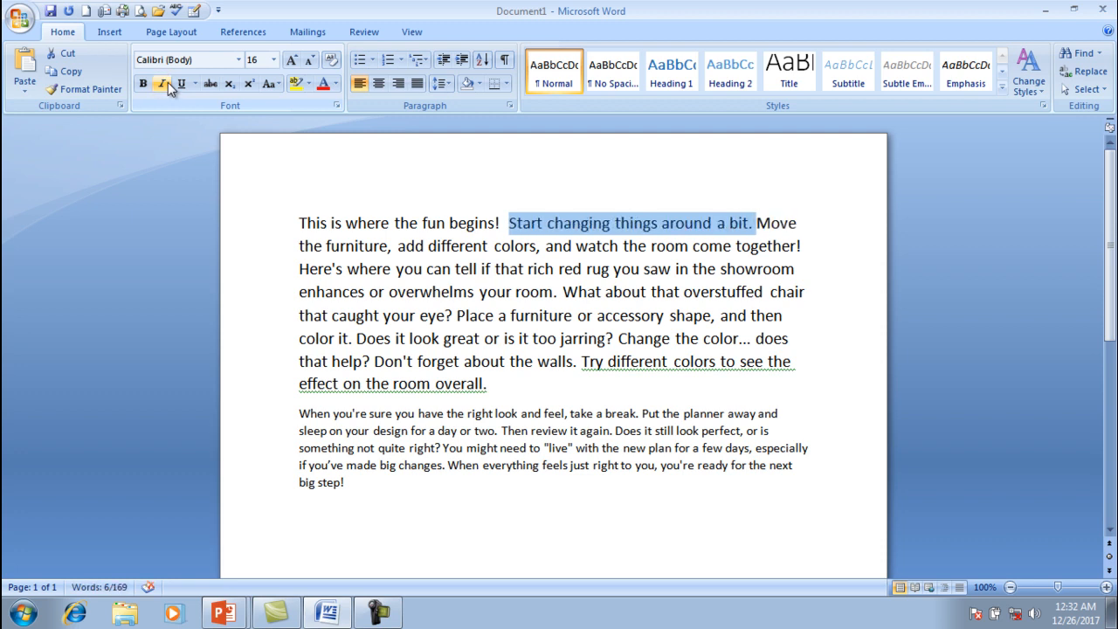
left_click(168, 83)
left_click(168, 82)
left_click(168, 81)
left_click(168, 81)
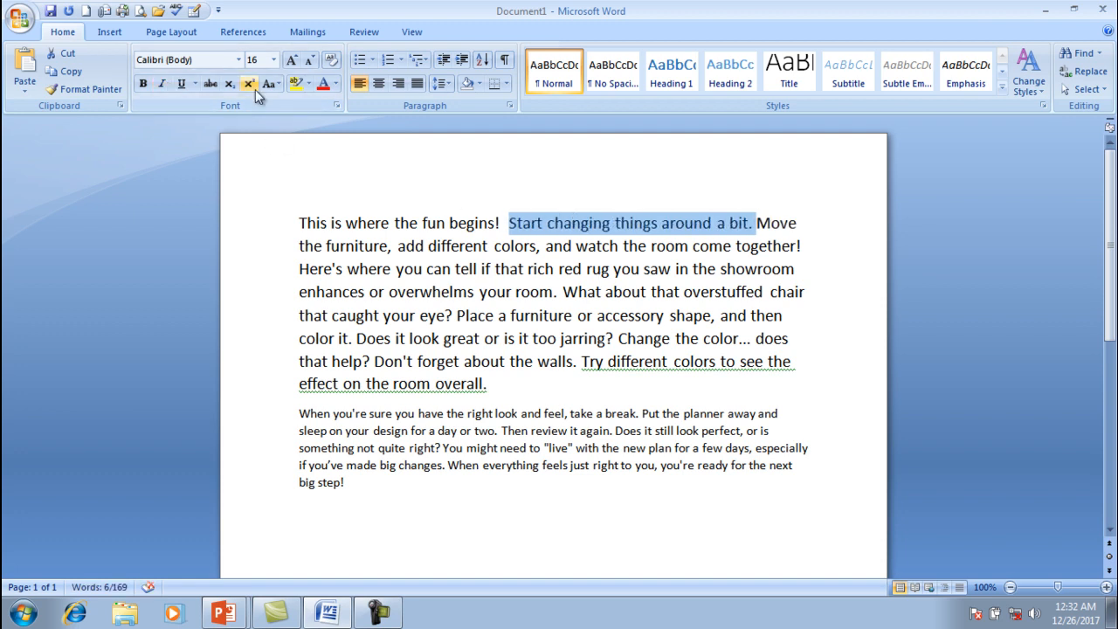
- Underline the sentence "Start changing things around a bit." and remove the underline again
left_click(181, 85)
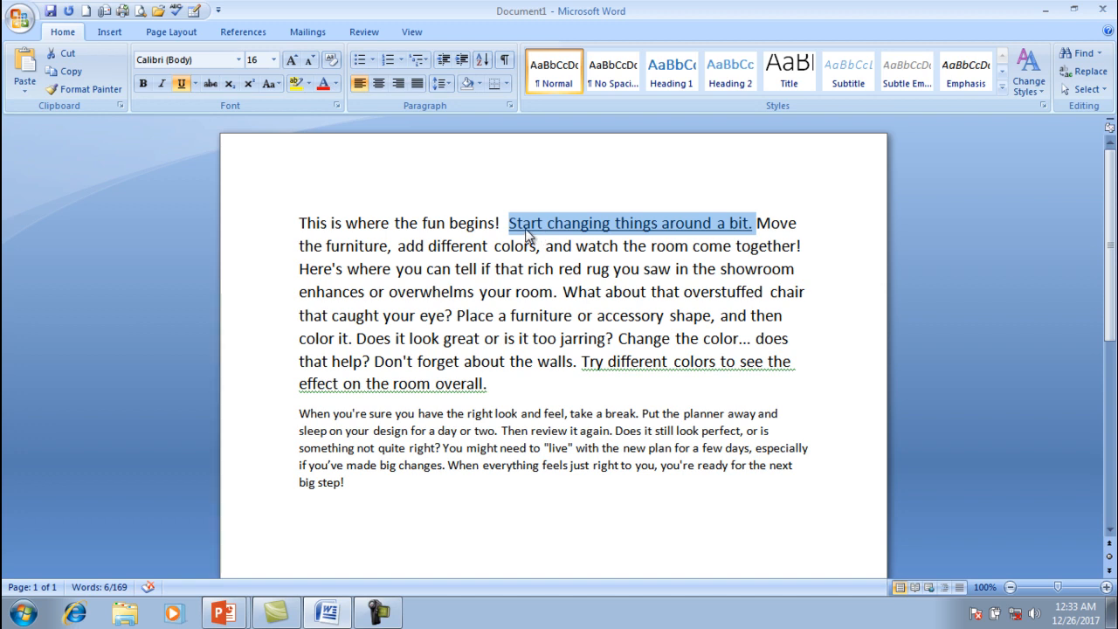
left_click(587, 187)
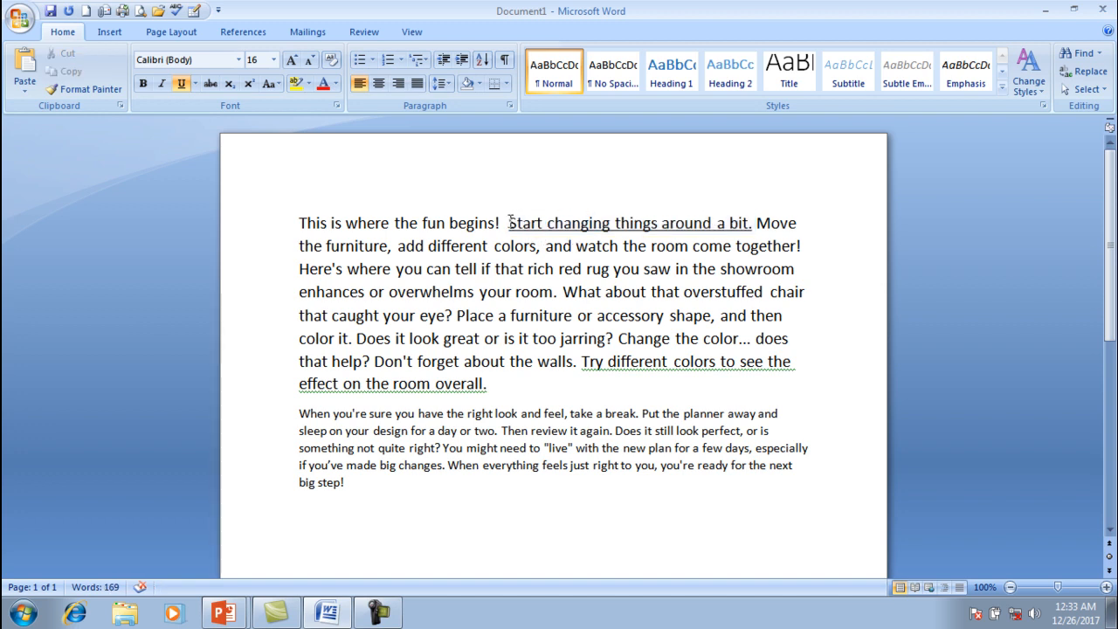
left_click_drag(510, 220, 753, 230)
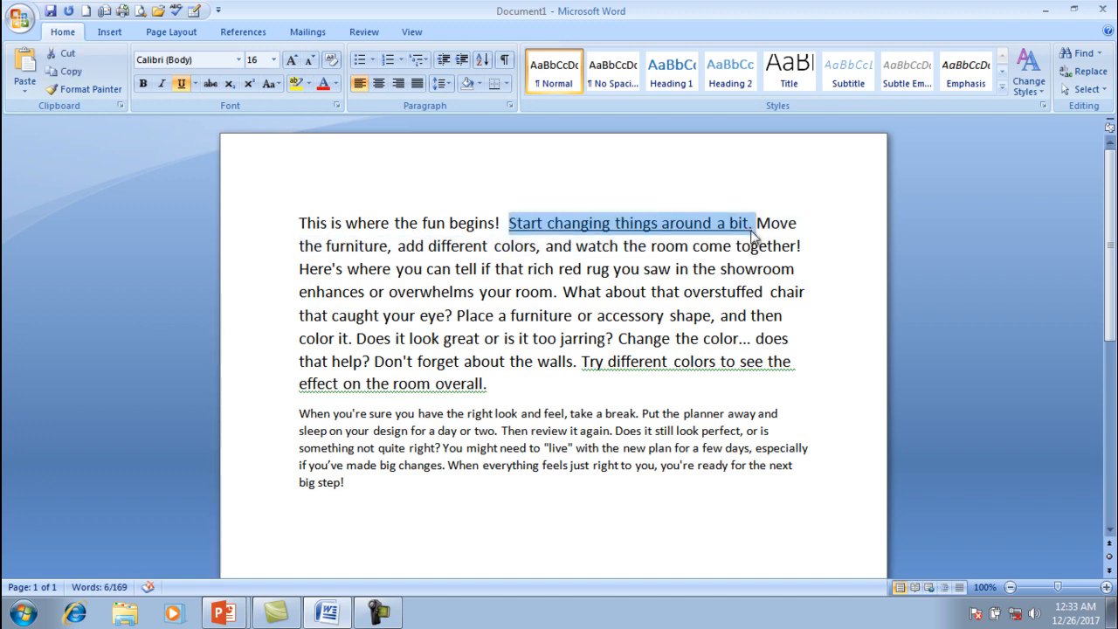
left_click(185, 89)
left_click(503, 187)
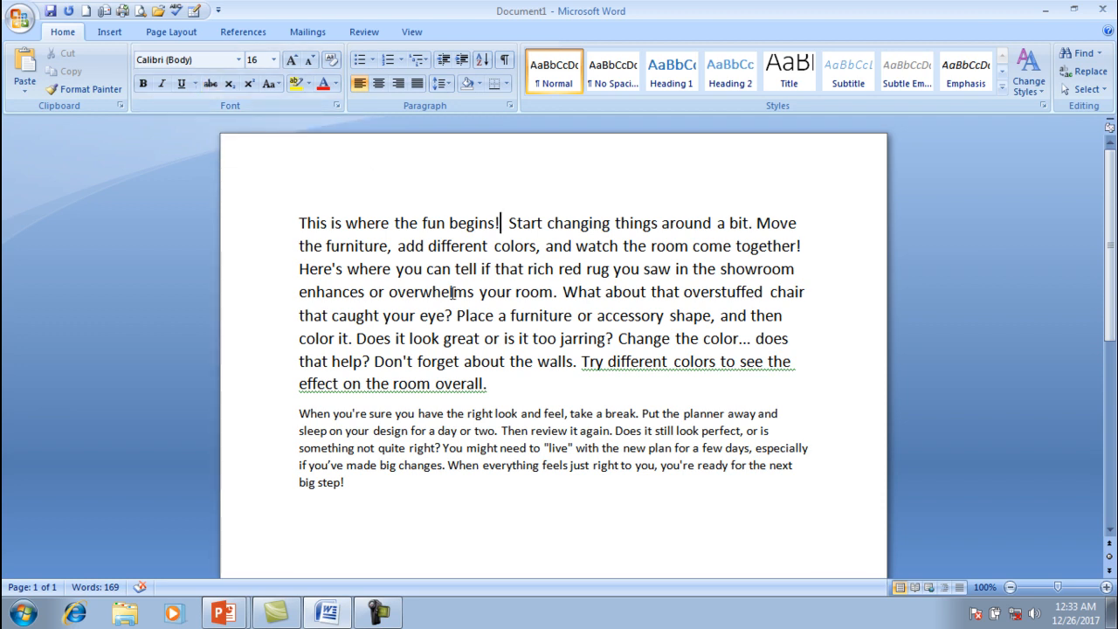
- Apply strikethrough to the word "Start" in the first paragraph's second sentence
left_click(508, 223)
left_click_drag(508, 223, 542, 225)
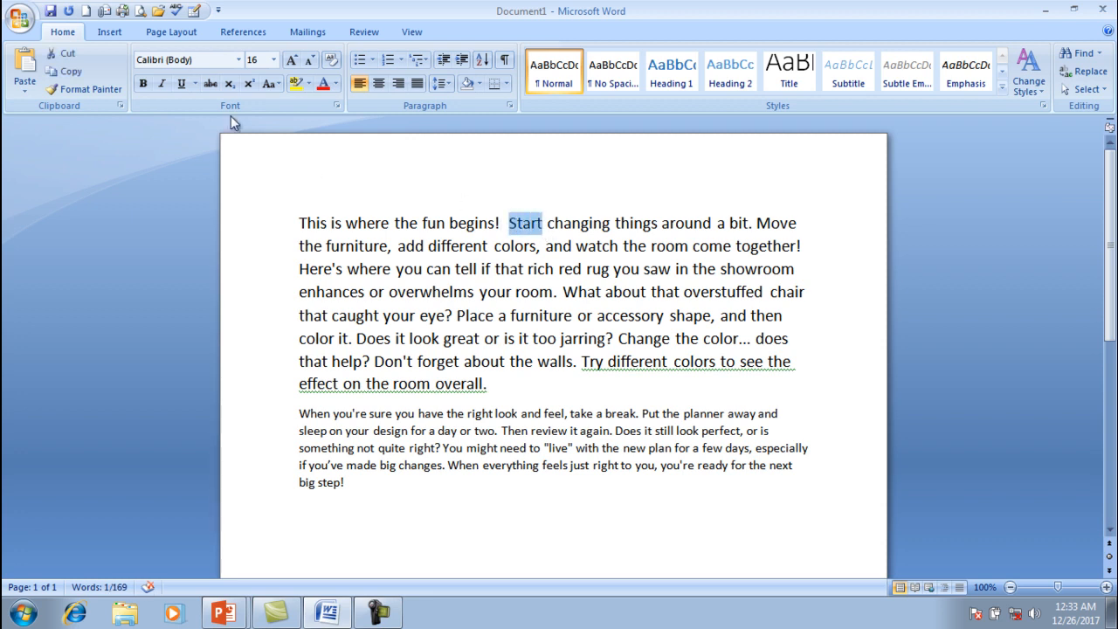
left_click(212, 82)
left_click(548, 224)
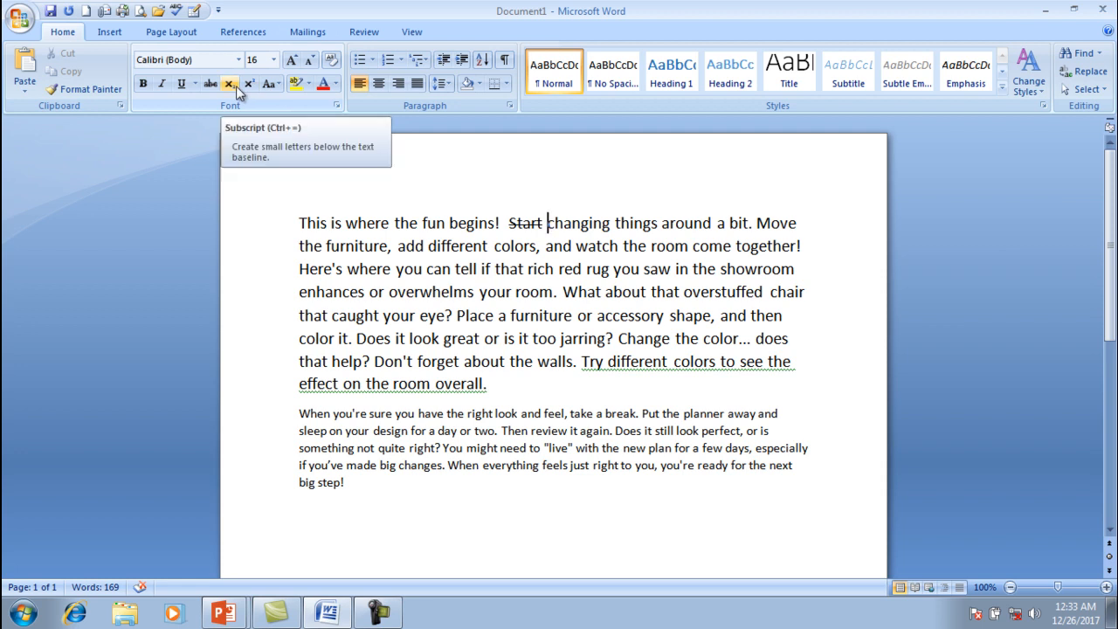
- Add a new line reading "H2O" above the first paragraph and format its 2 as subscript
left_click(297, 227)
key("Return")
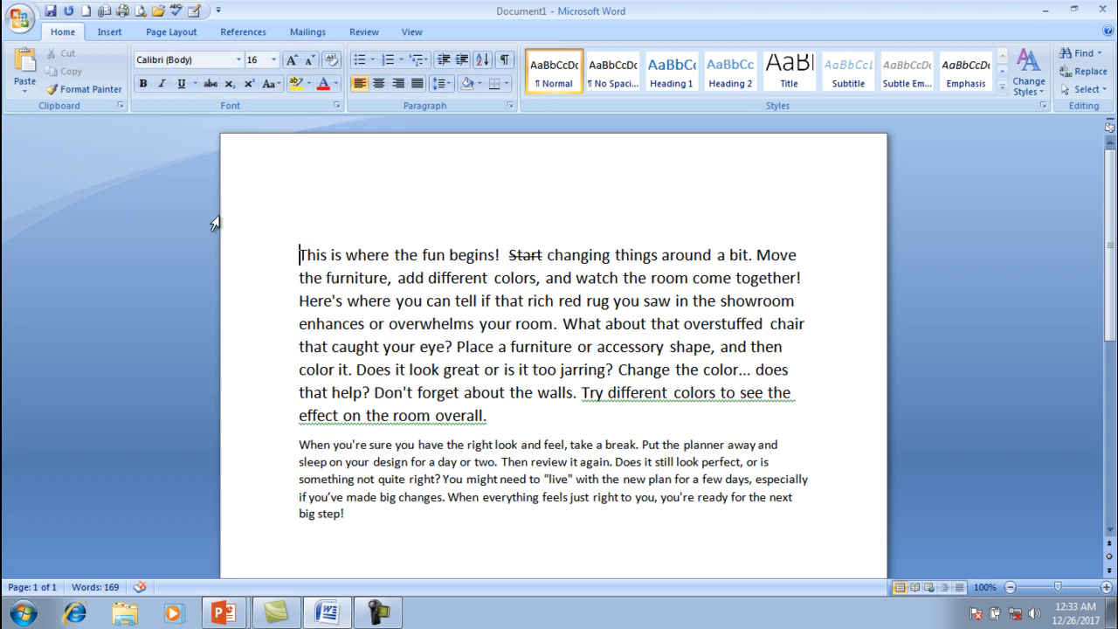
left_click(310, 228)
type("H2O")
left_click_drag(318, 224, 309, 224)
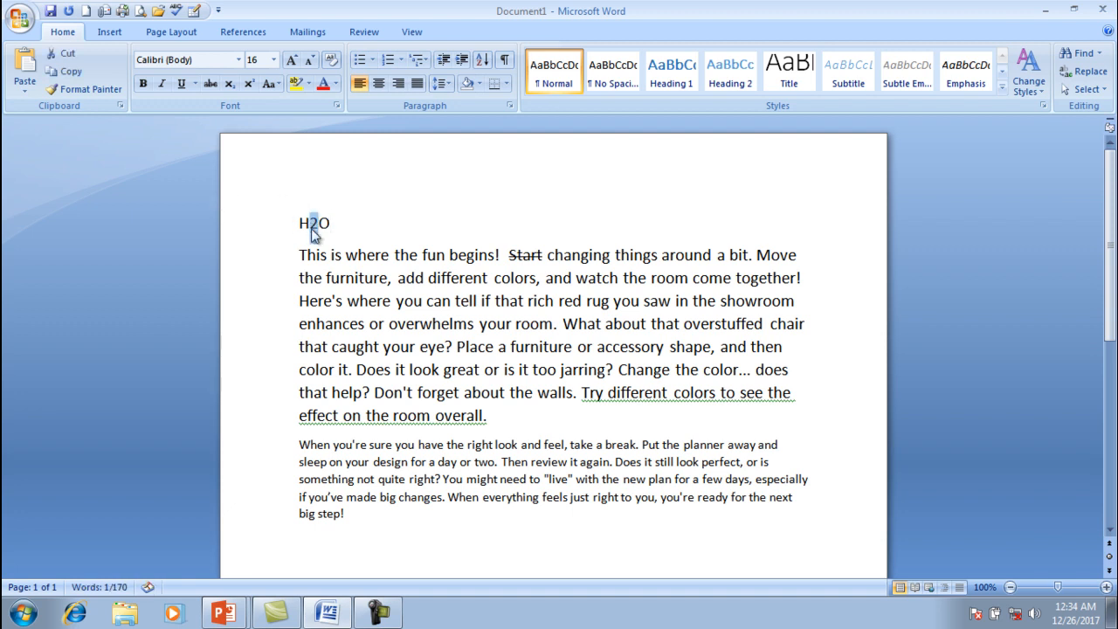
left_click(237, 83)
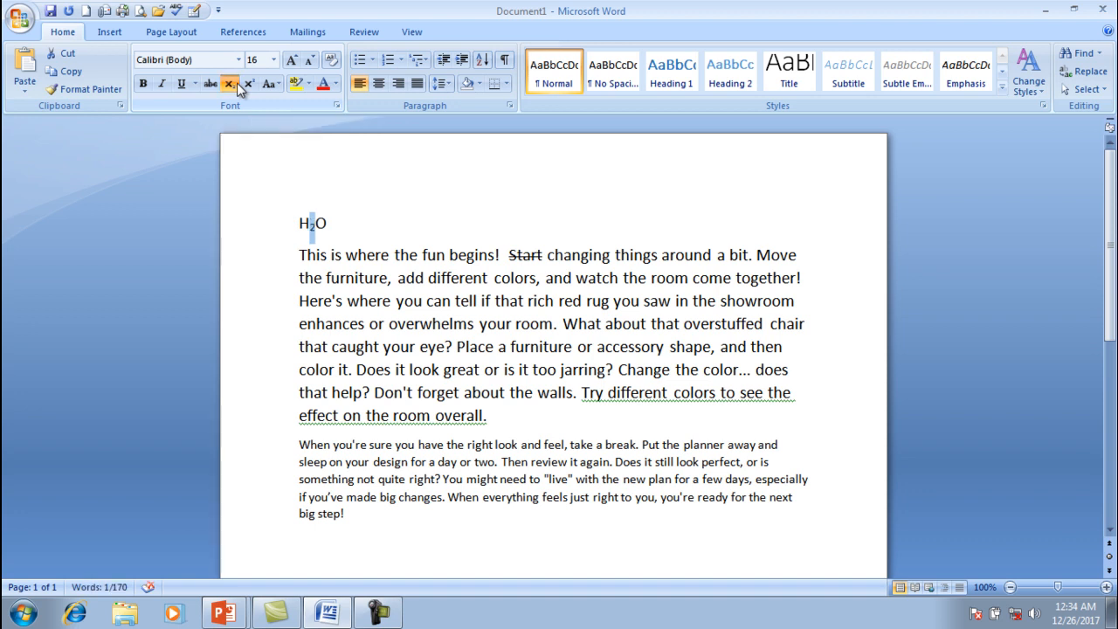
- Change the 2 in "H2O" from subscript to superscript
left_click(234, 84)
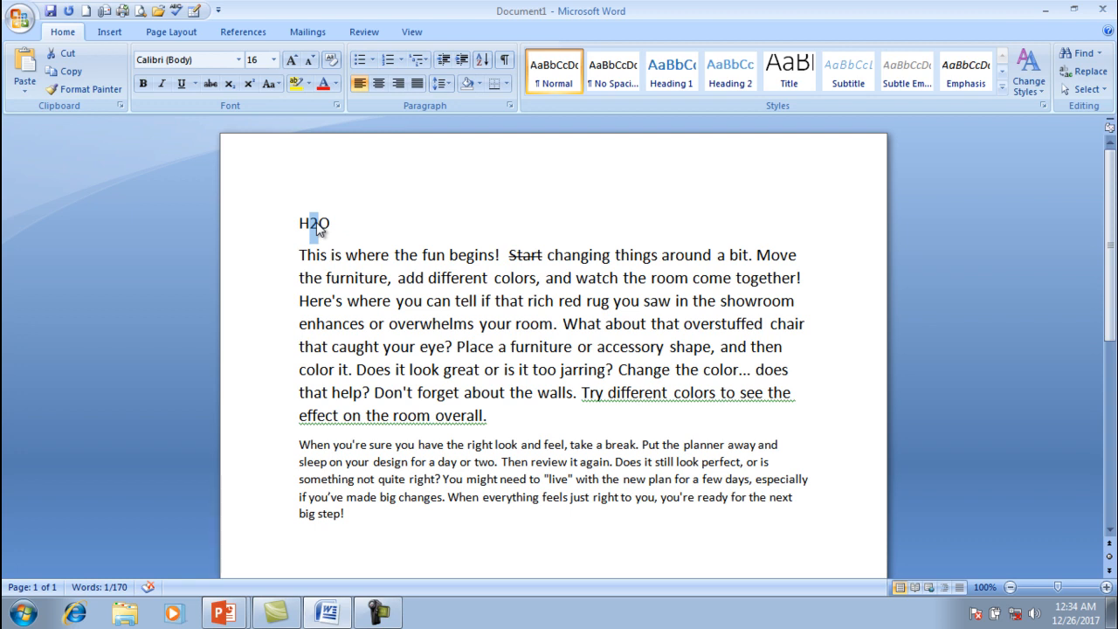
left_click(249, 84)
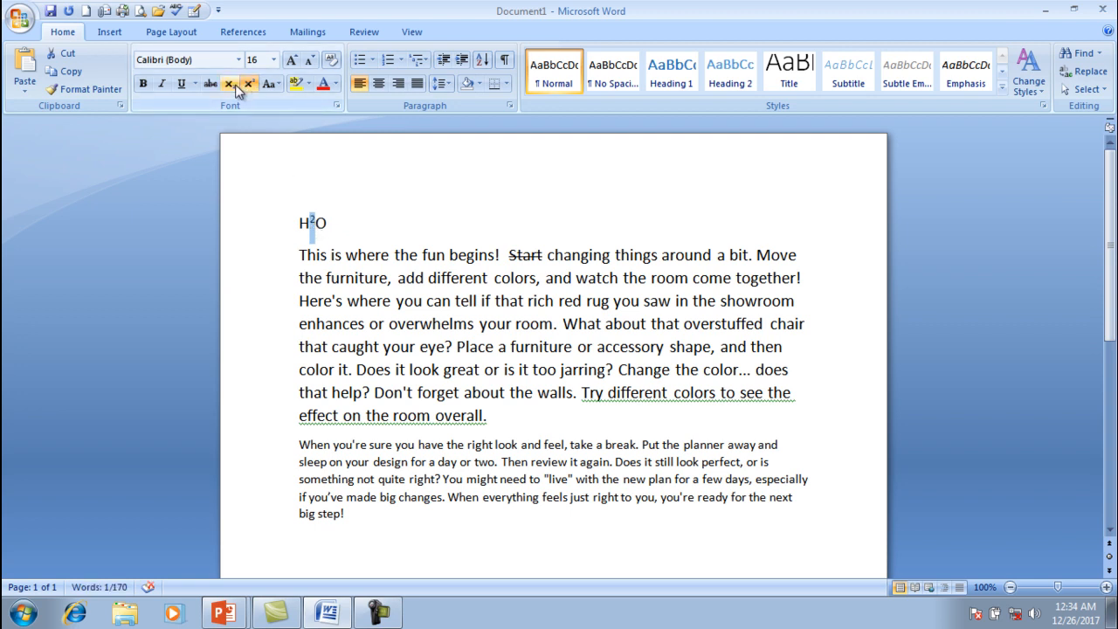
left_click(230, 84)
left_click(249, 84)
left_click(330, 223)
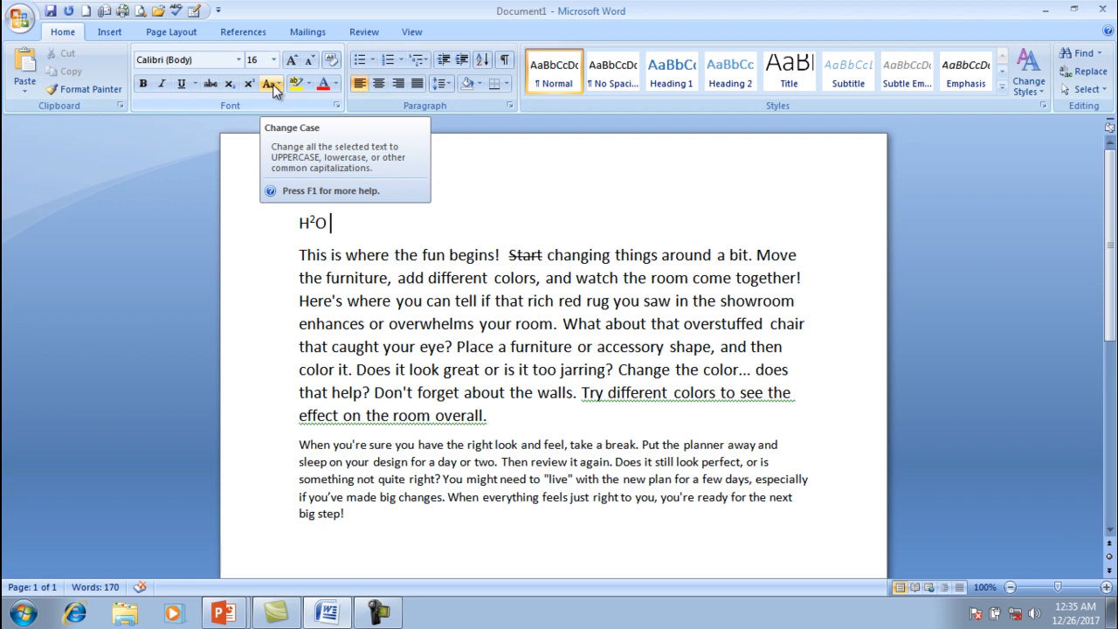
- Change the case of the whole paragraph below the H2O line to UPPERCASE
left_click_drag(298, 259, 486, 412)
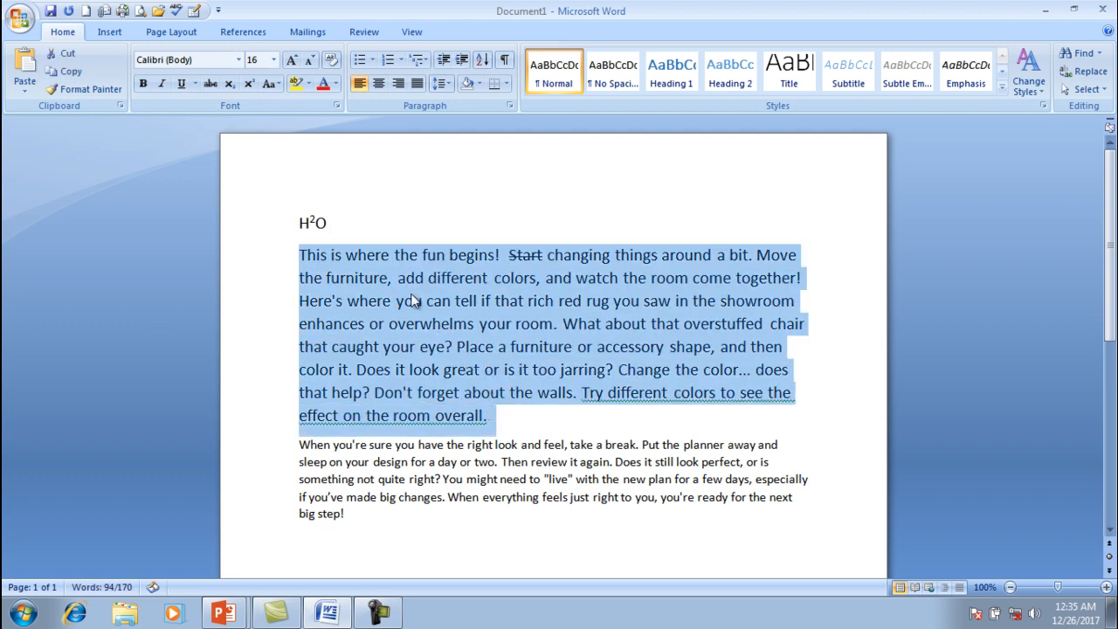
left_click(278, 83)
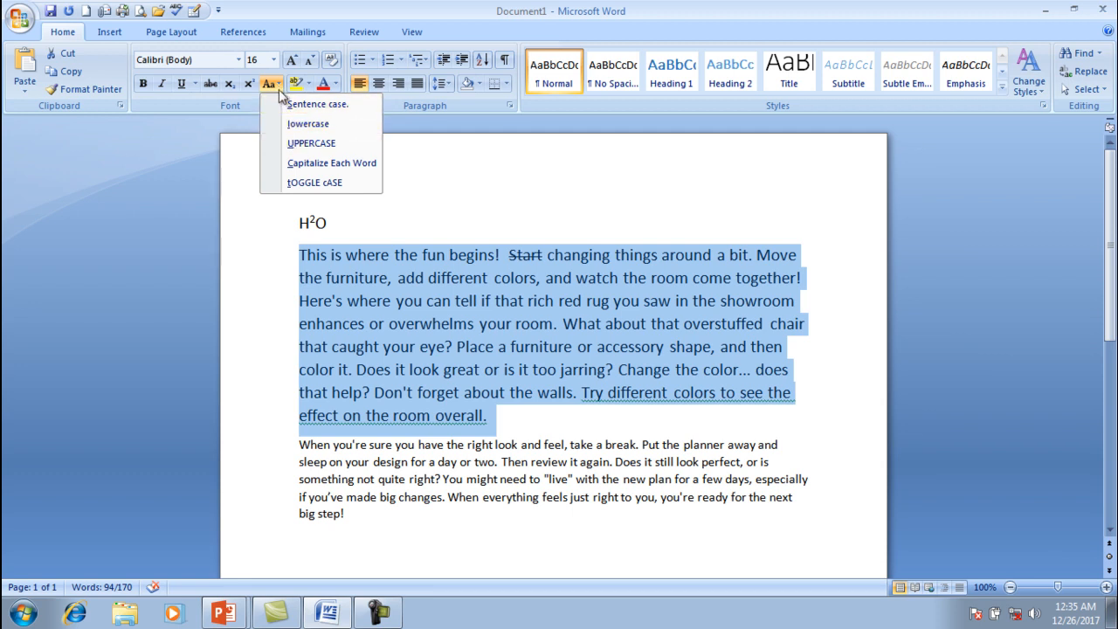
left_click(297, 145)
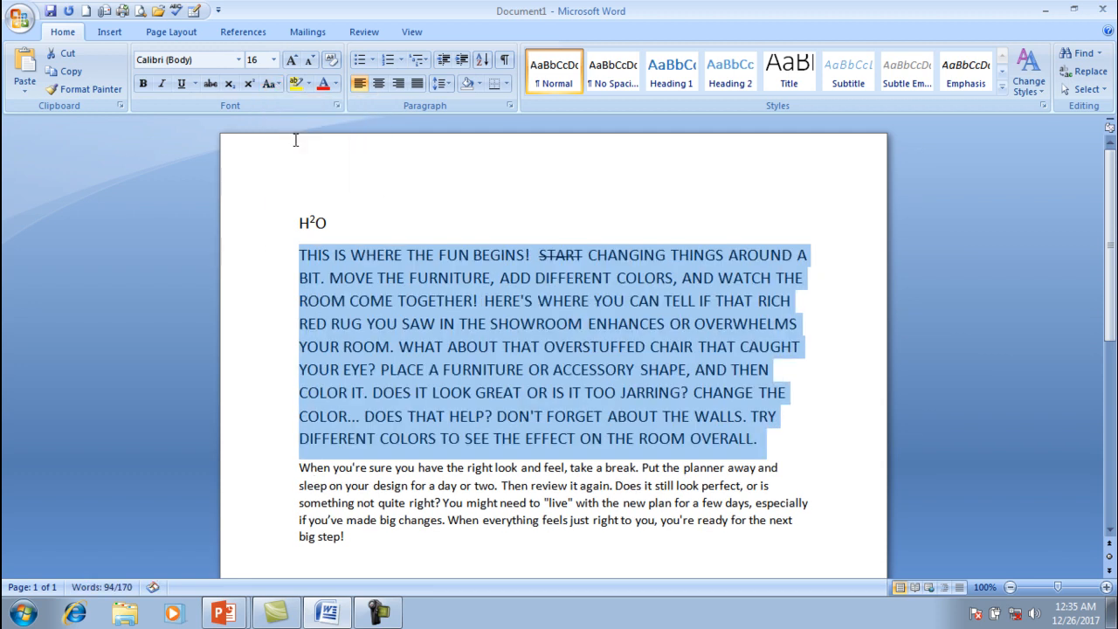
left_click(299, 256)
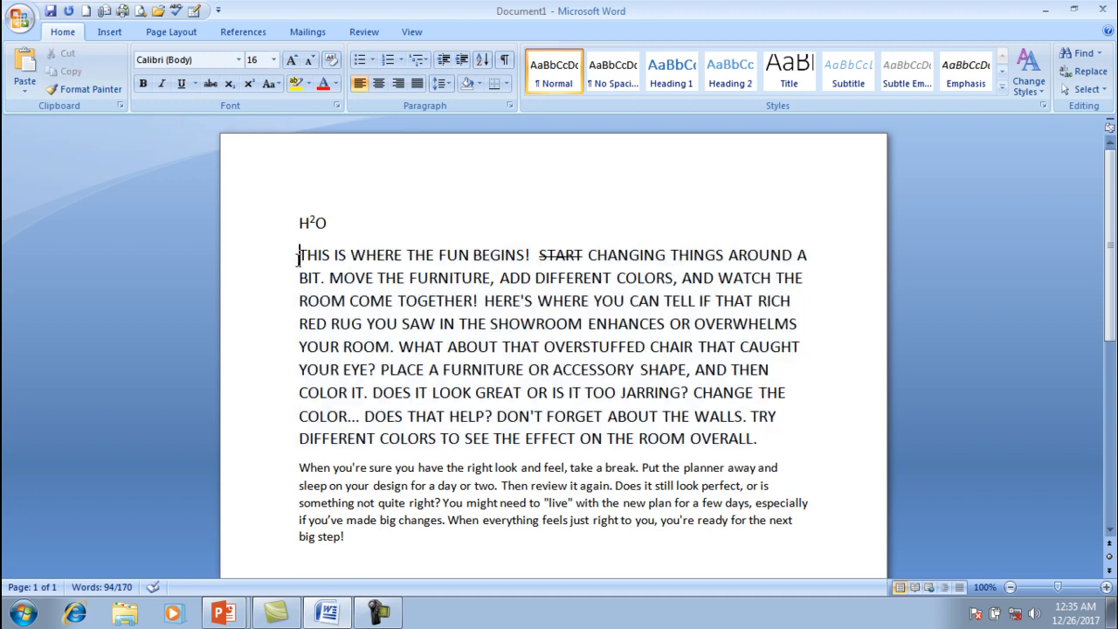
- Convert the whole paragraph below the H2O line to lowercase
left_click_drag(298, 256, 766, 446)
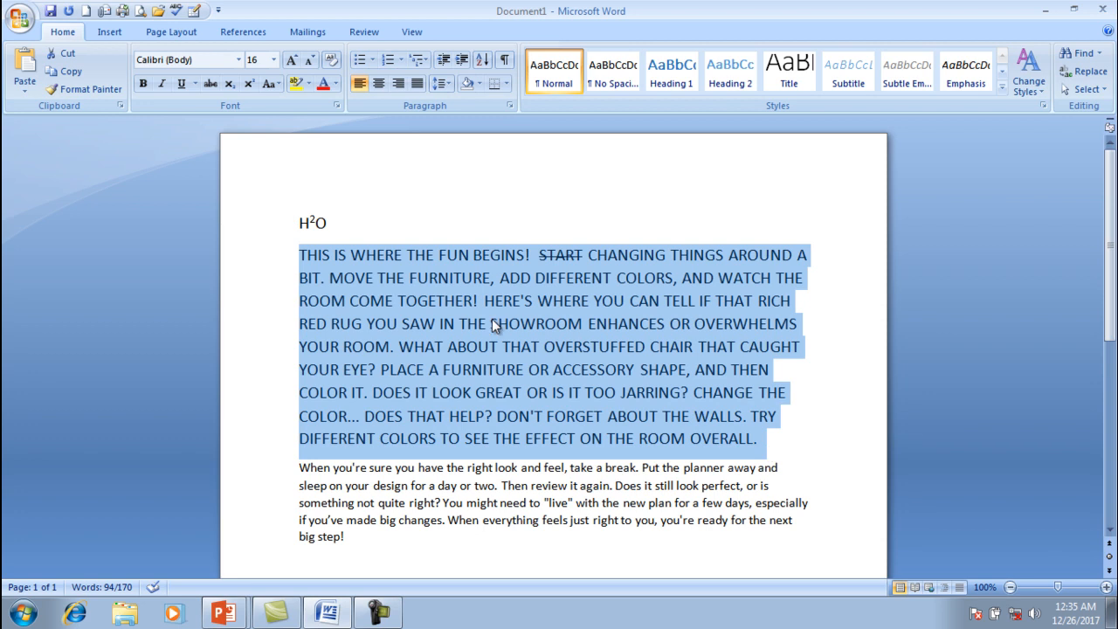
left_click(281, 86)
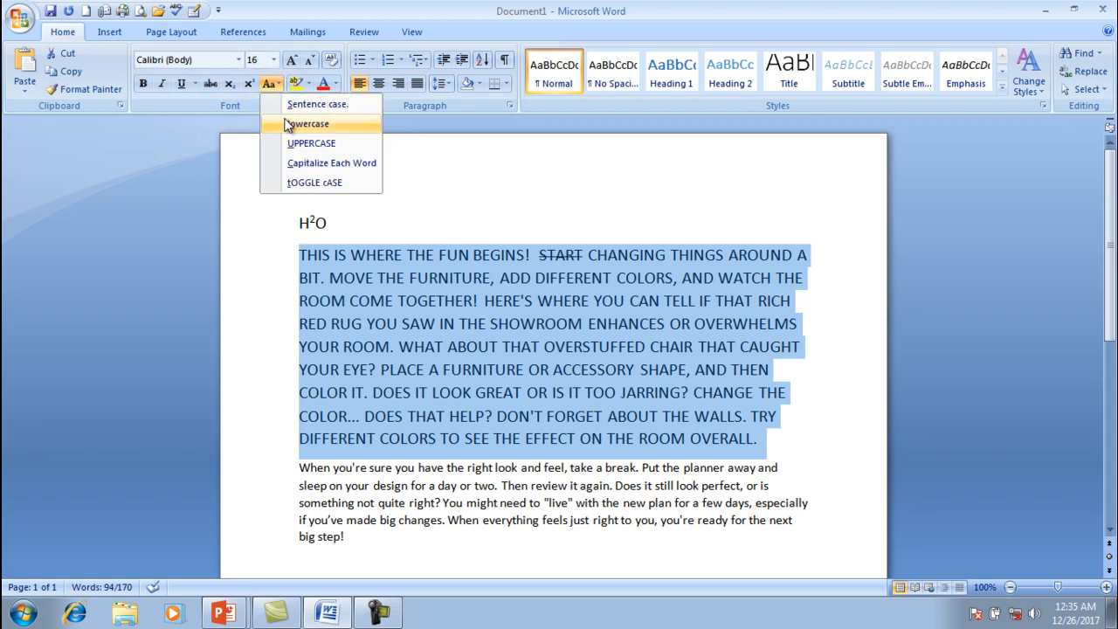
left_click(290, 124)
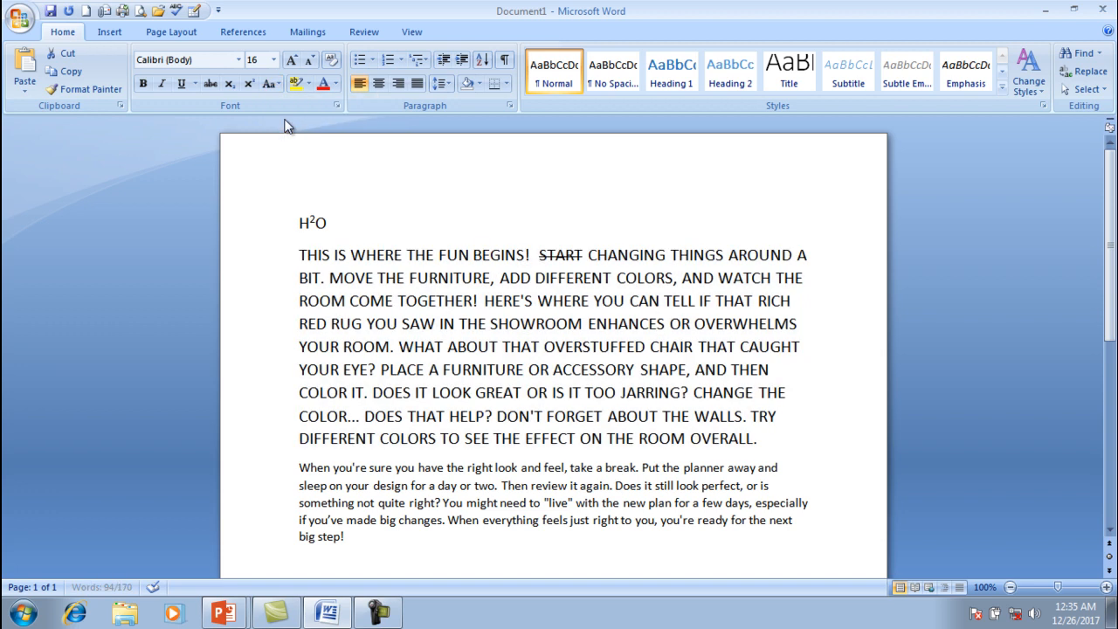
left_click(278, 352)
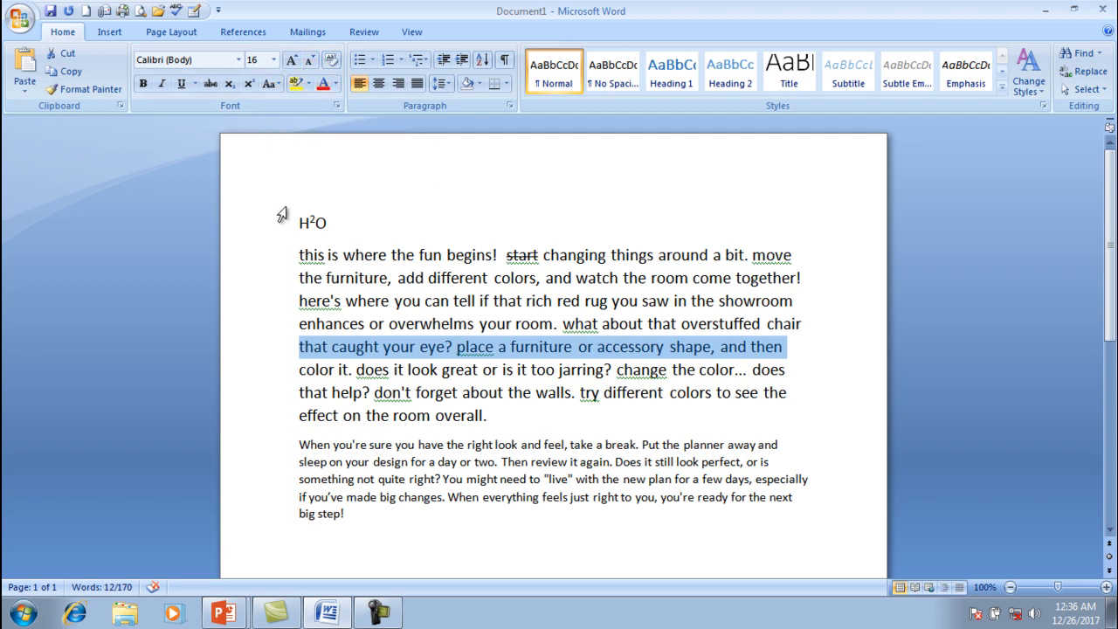
- Highlight the words "add different colors" in the large-text paragraph in yellow
left_click_drag(299, 255, 506, 262)
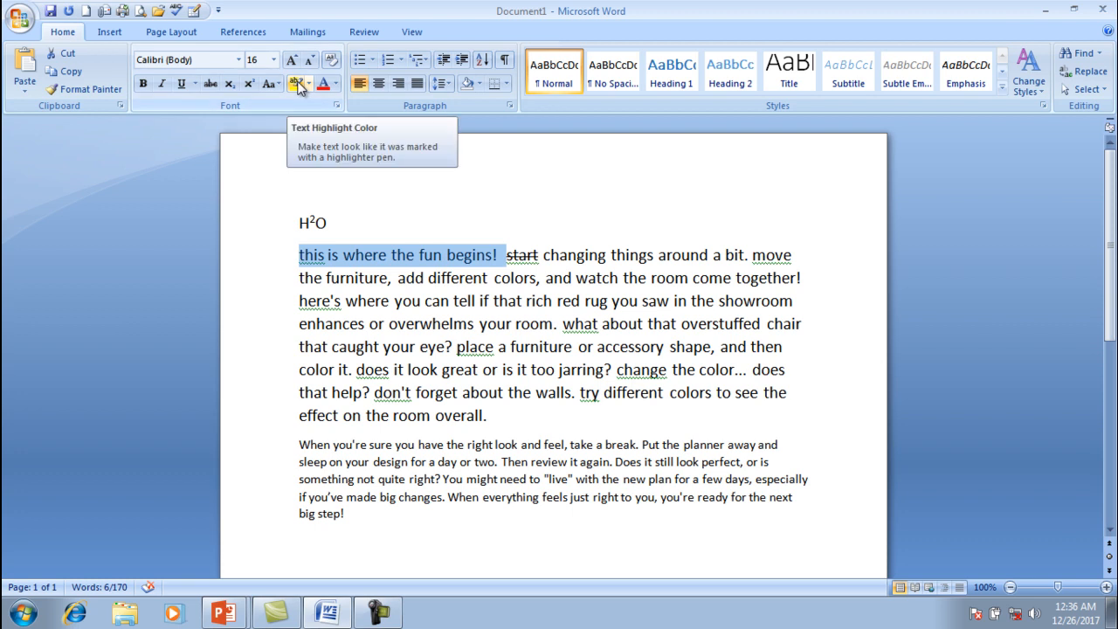
left_click(278, 239)
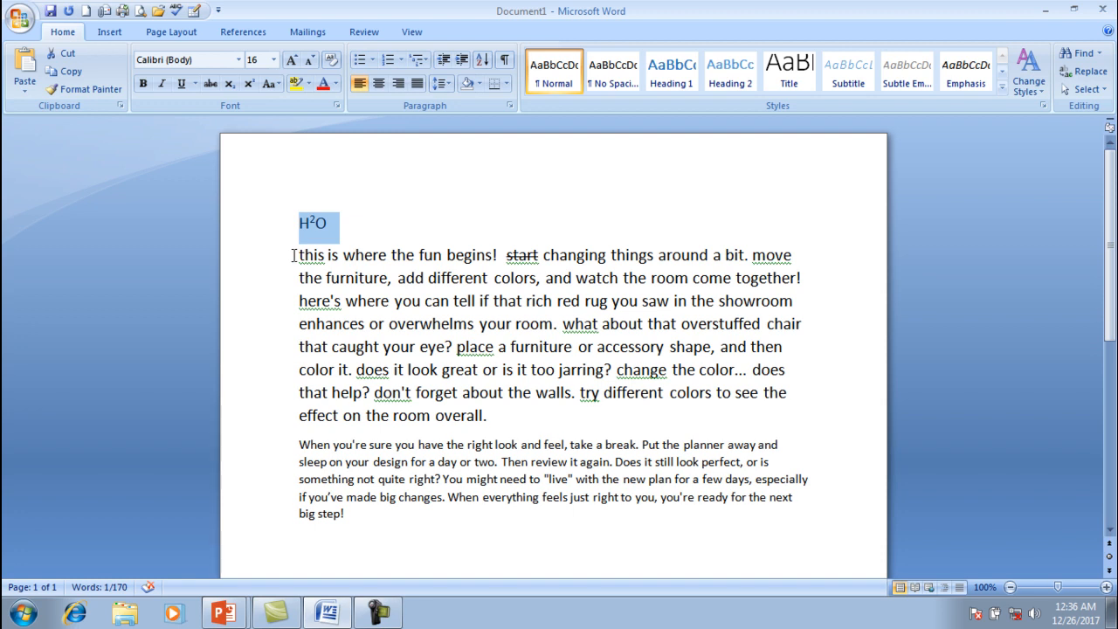
left_click(293, 255)
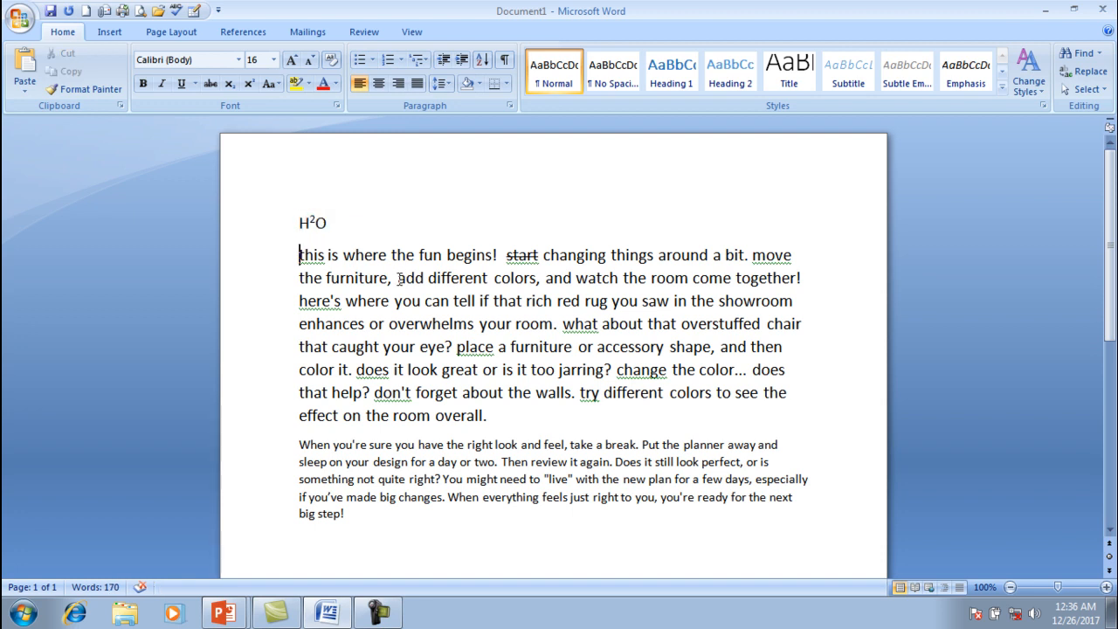
left_click_drag(397, 278, 535, 278)
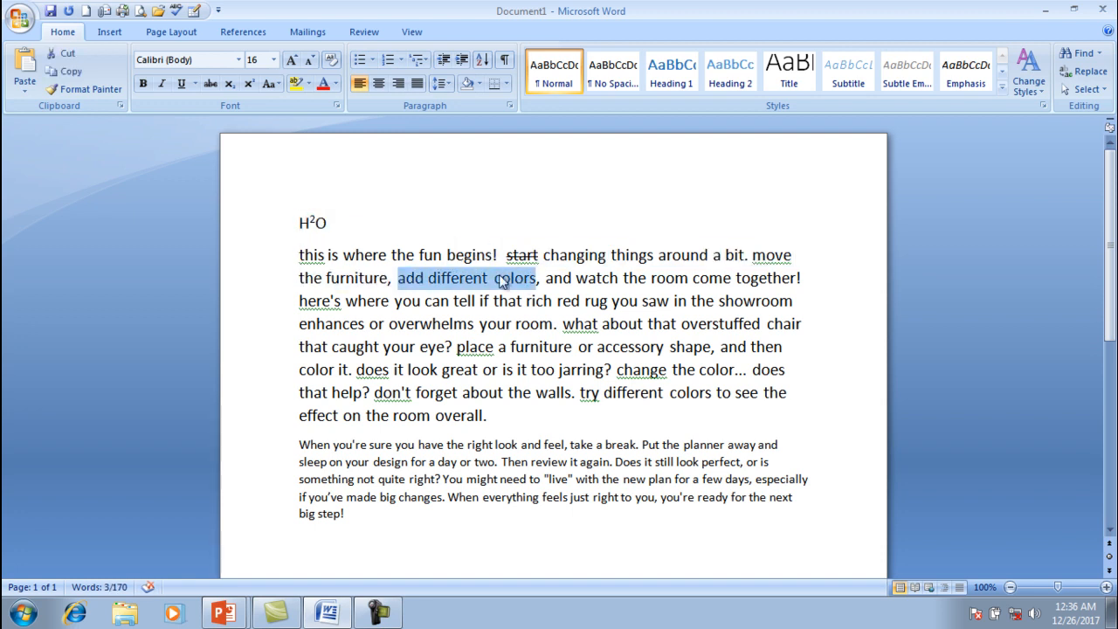
left_click(296, 84)
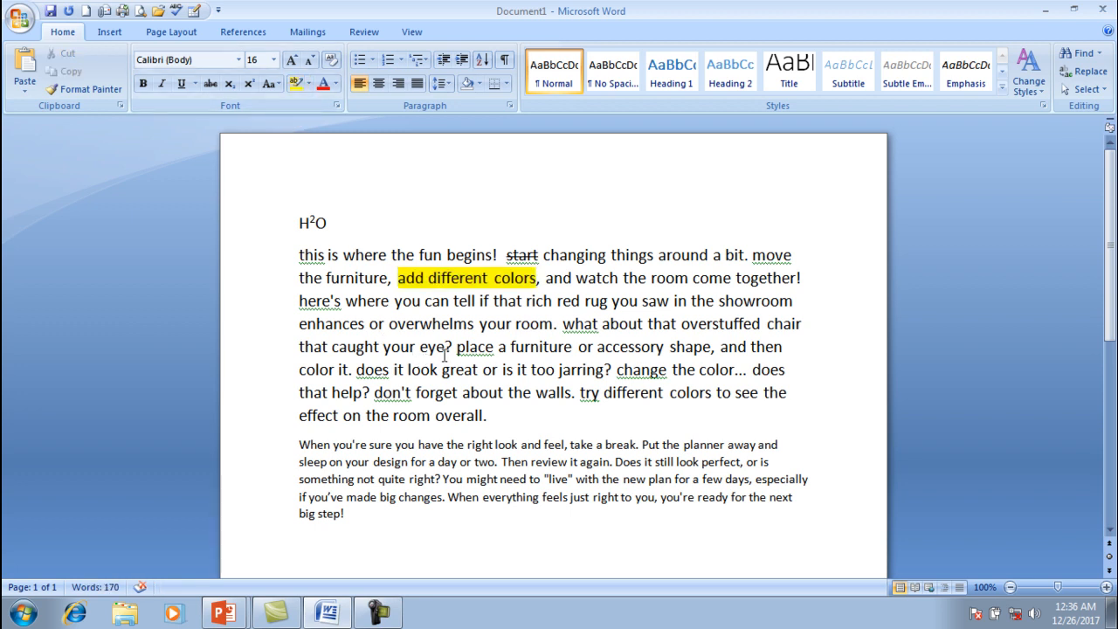
- Highlight the words "place a furniture or" in dark red
left_click_drag(457, 347, 594, 358)
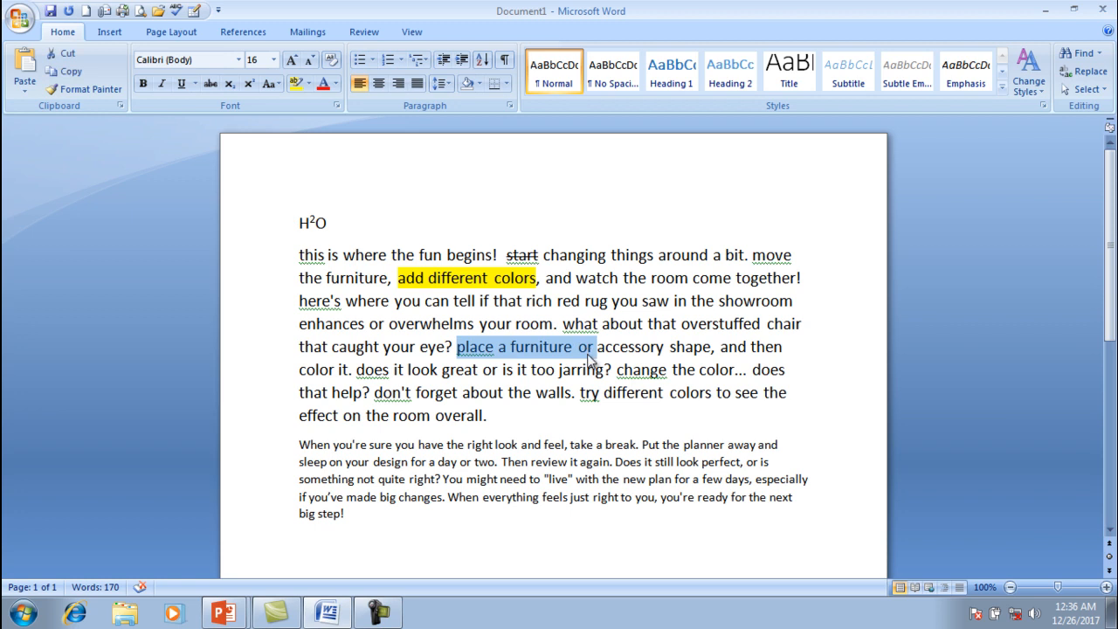
left_click(308, 84)
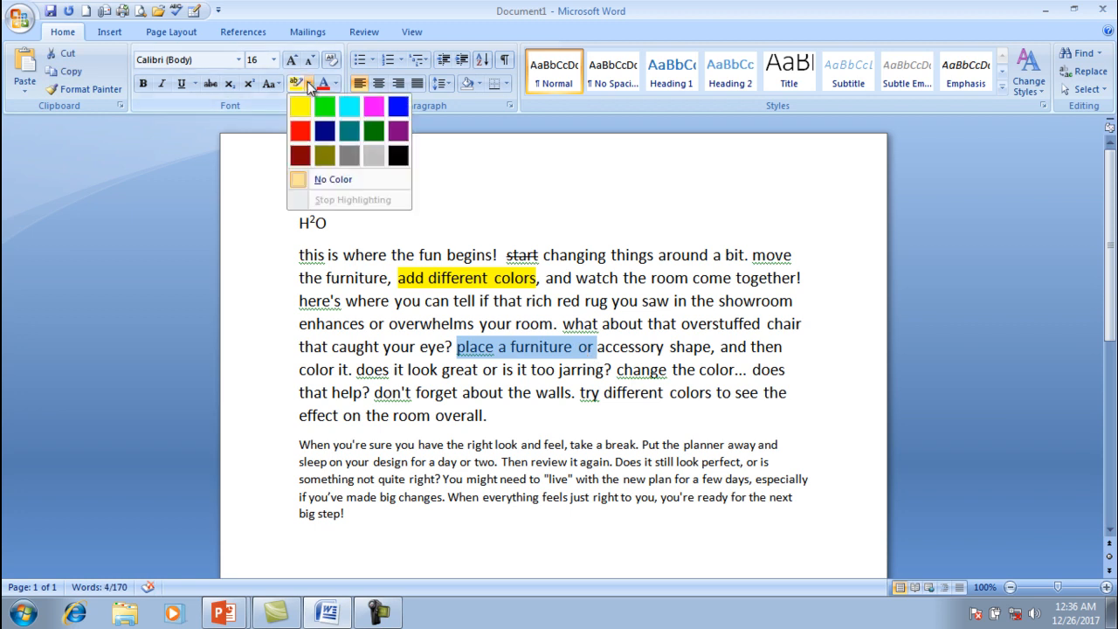
left_click(300, 158)
- Highlight the sentence "try different colors to see the effect on the room overall." in violet
left_click(575, 397)
left_click_drag(575, 395, 669, 407)
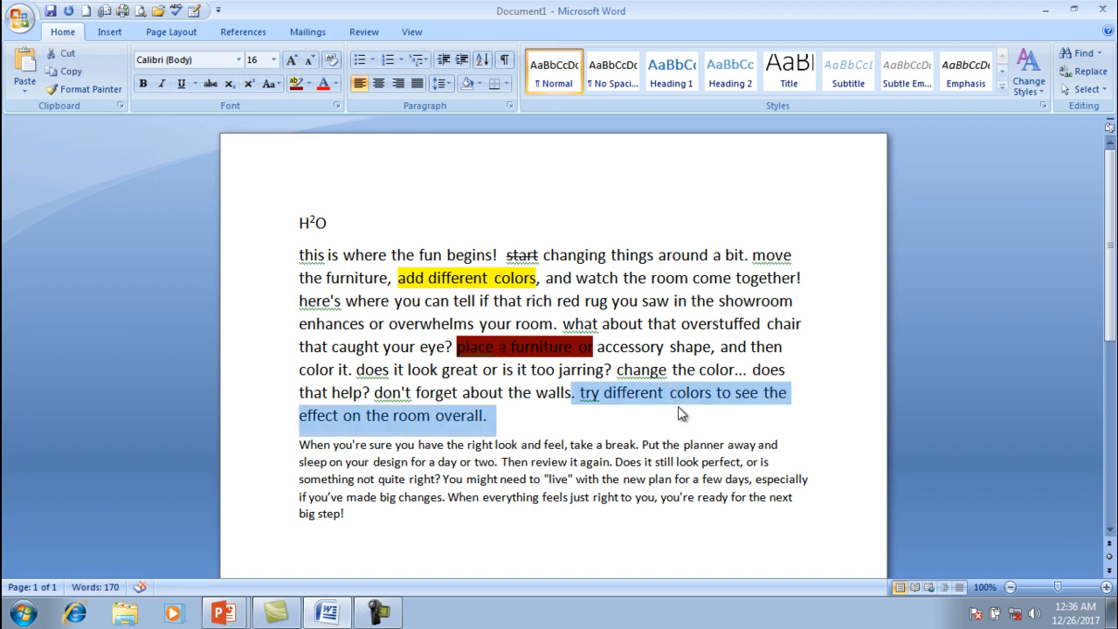
left_click(309, 84)
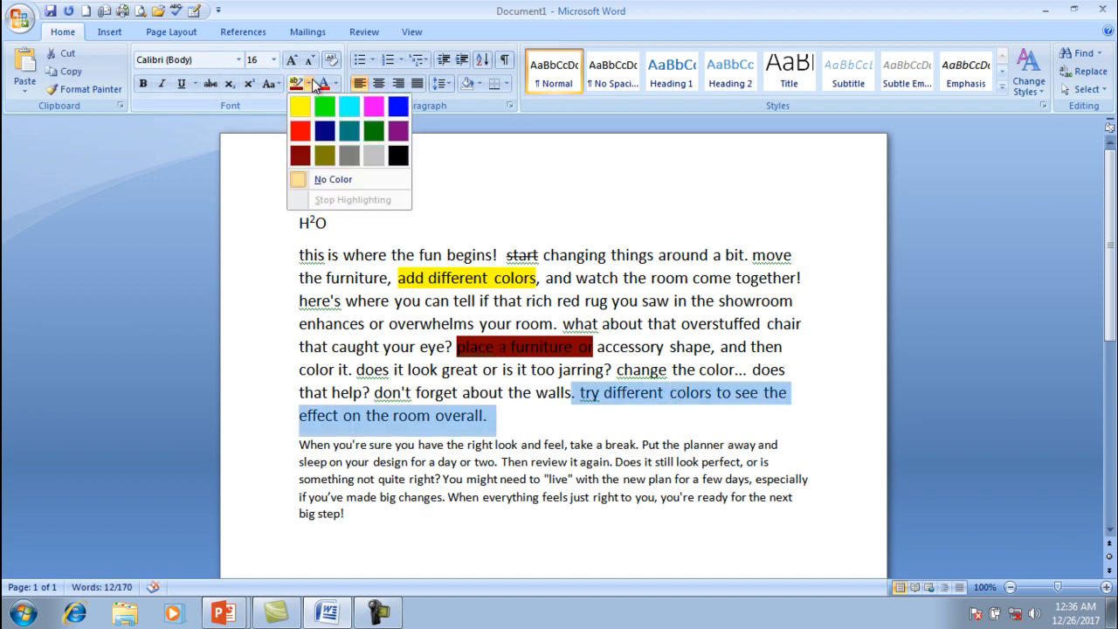
left_click(397, 131)
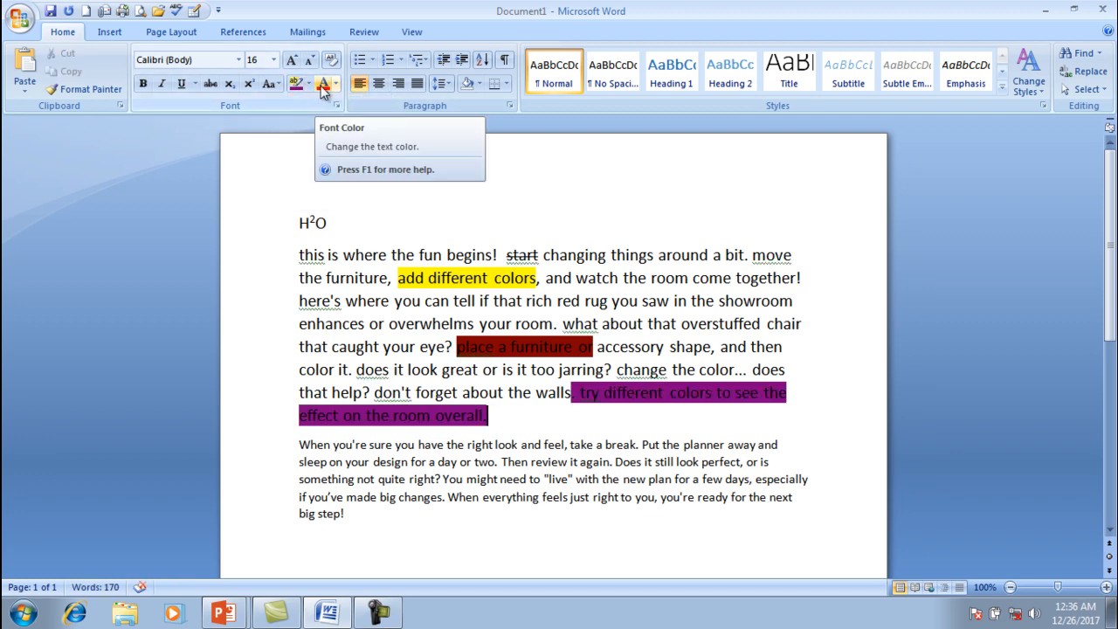
- Set the font color of the "H2O" line to standard red
left_click_drag(297, 224, 329, 229)
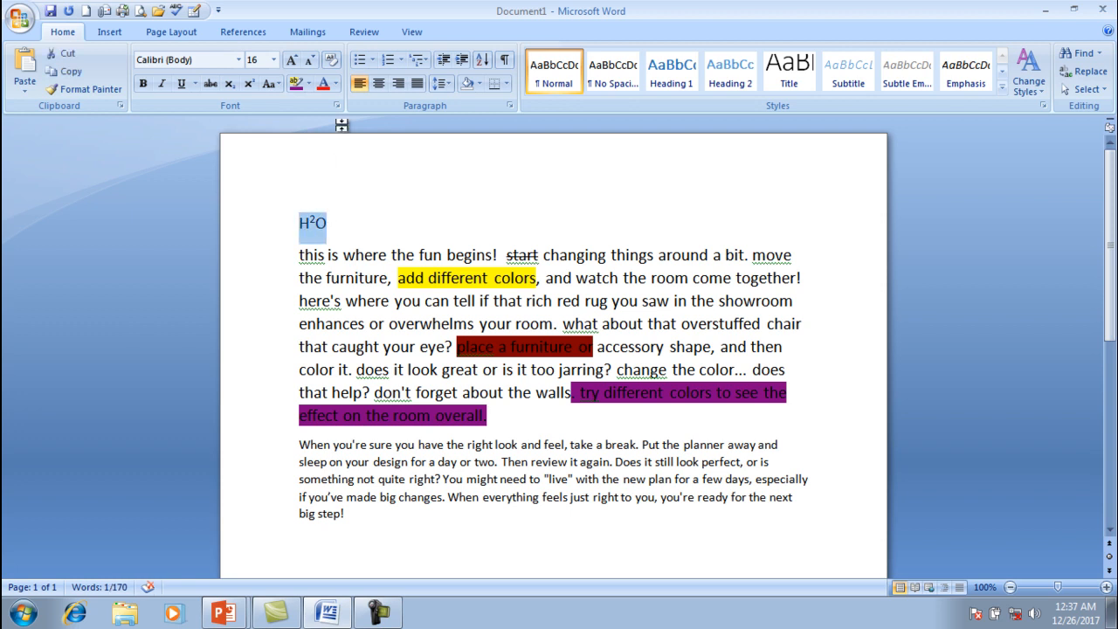
left_click(337, 83)
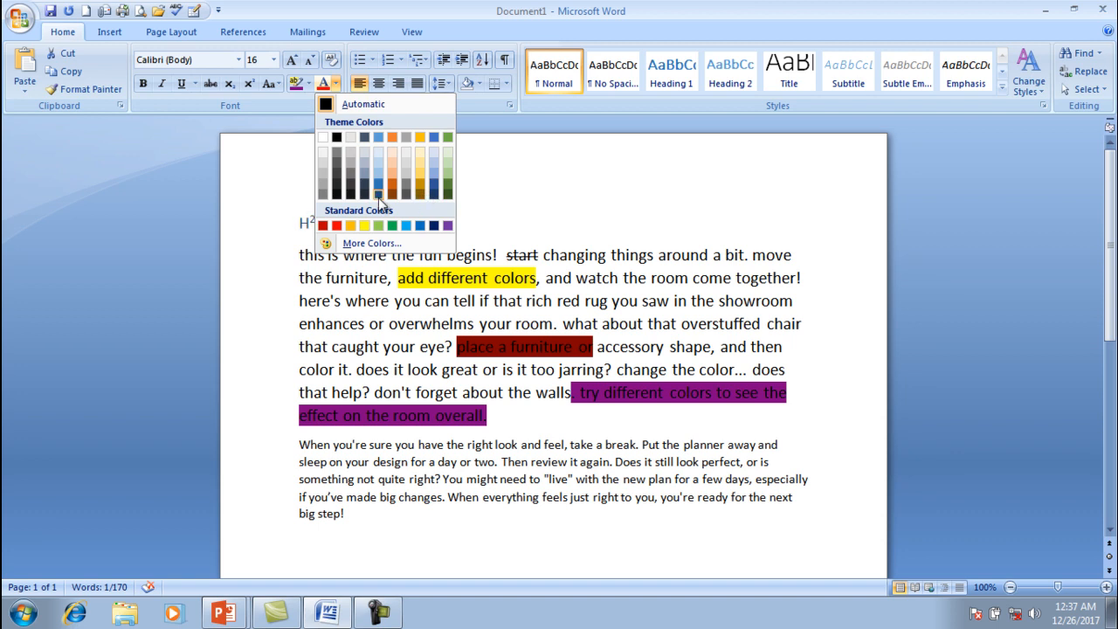
left_click(338, 226)
left_click(350, 222)
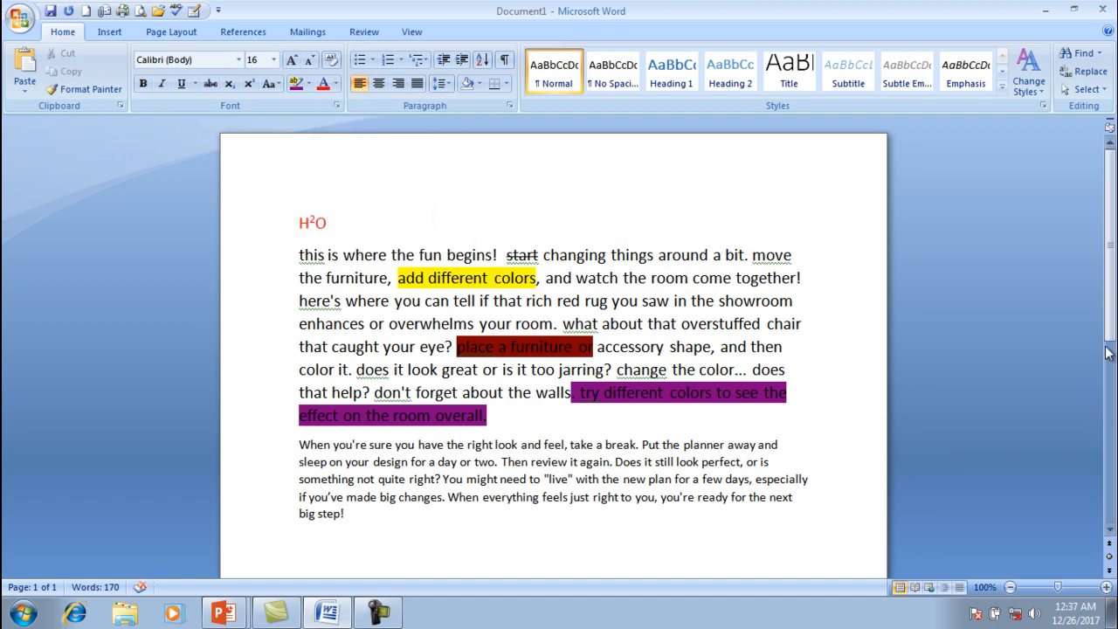
scroll(1113, 312, "down", 3)
scroll(1113, 312, "up", 3)
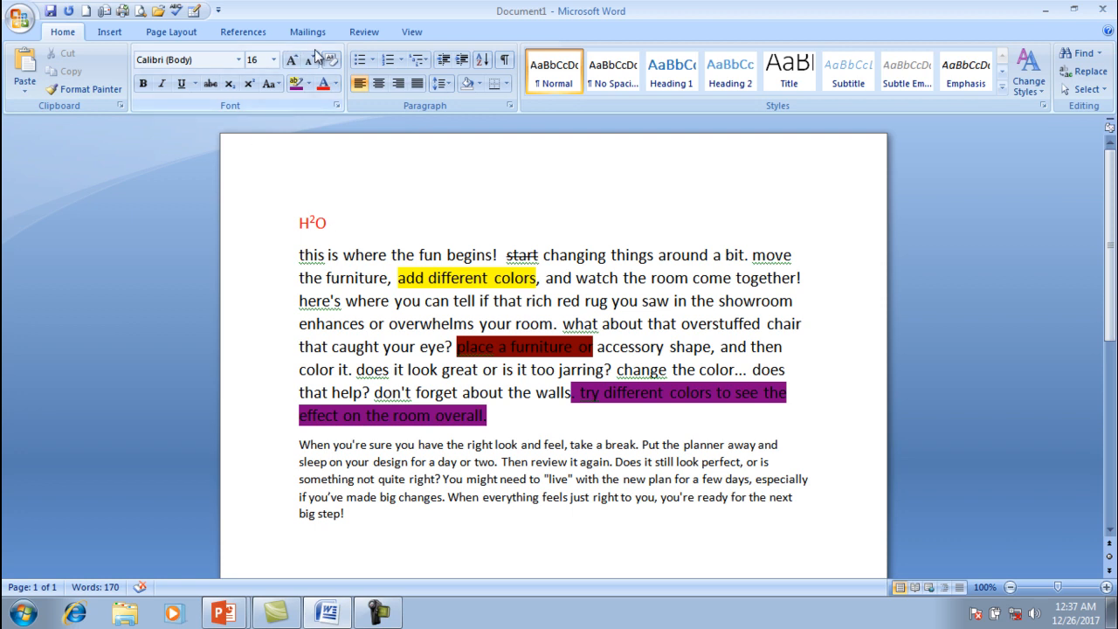
left_click(181, 83)
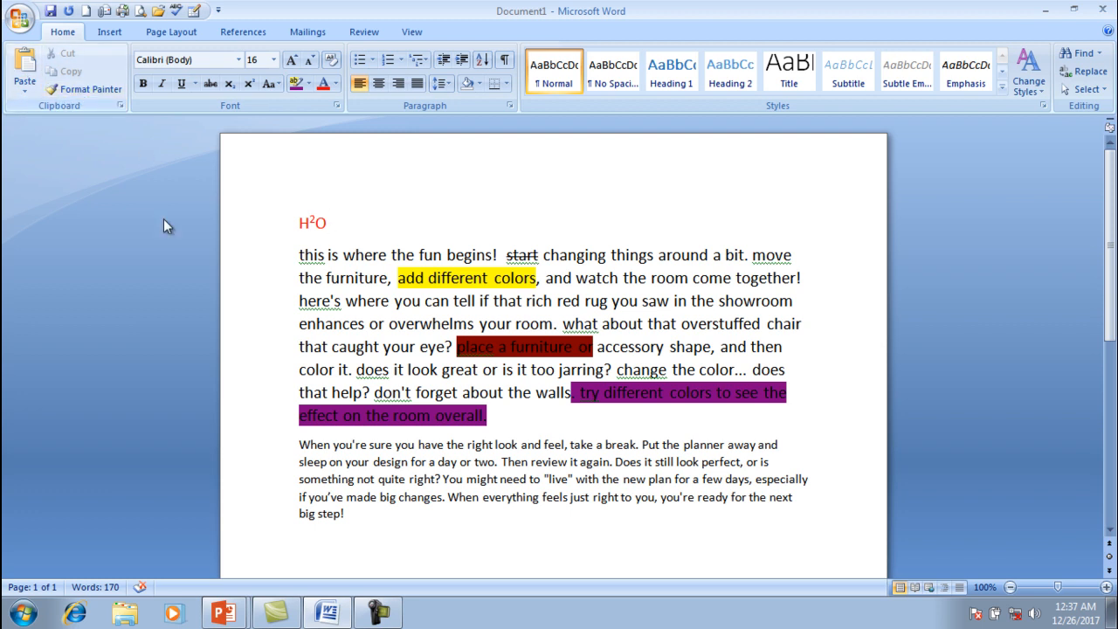
- Switch to the PowerPoint slide show and advance to the "Thanks for Watching" slide
left_click(253, 568)
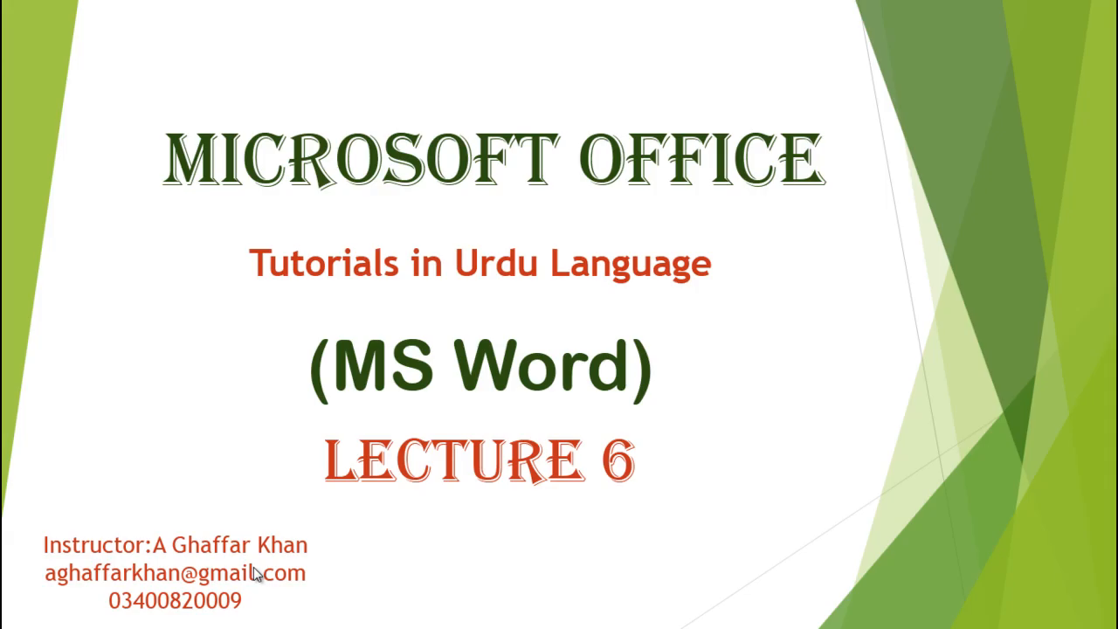
left_click(323, 393)
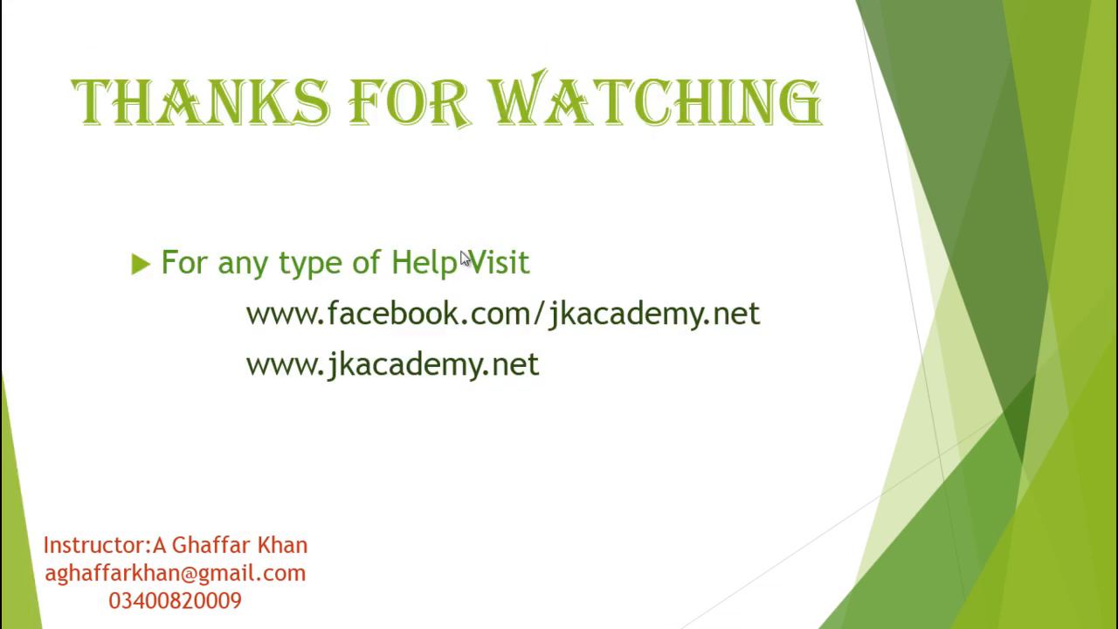